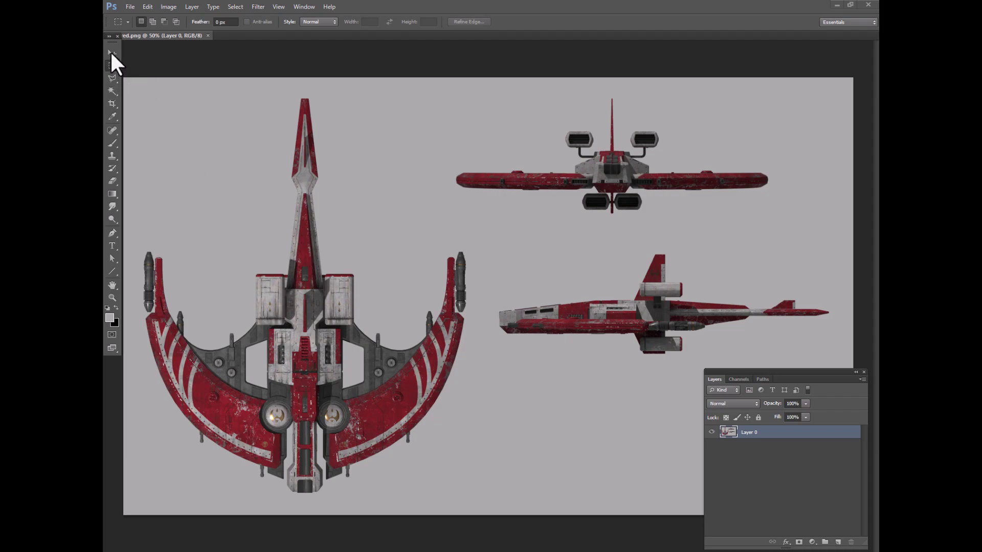
Duplicate the reference sheet as 'textured copy' and crop it to the top-view ship.
left_click(169, 6)
left_click(207, 136)
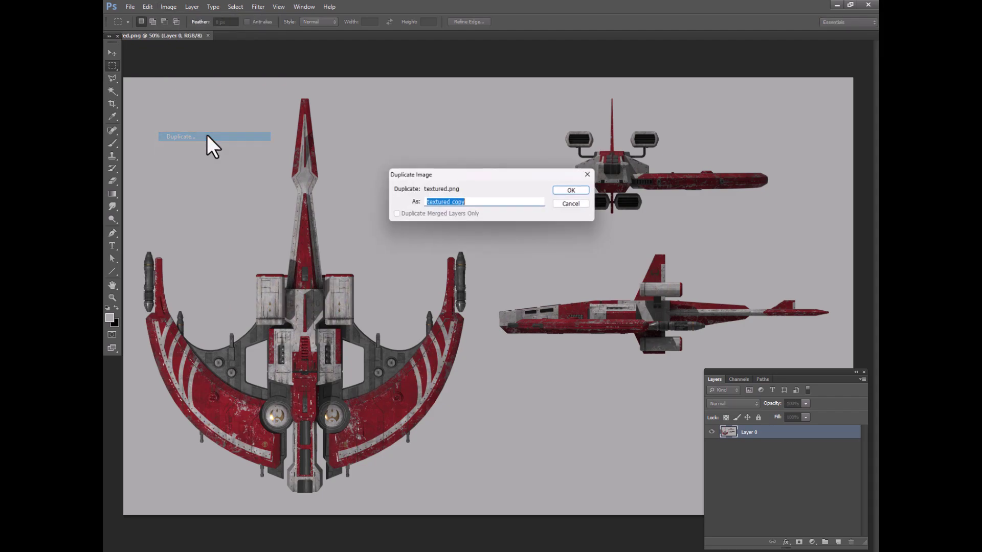
key("Return")
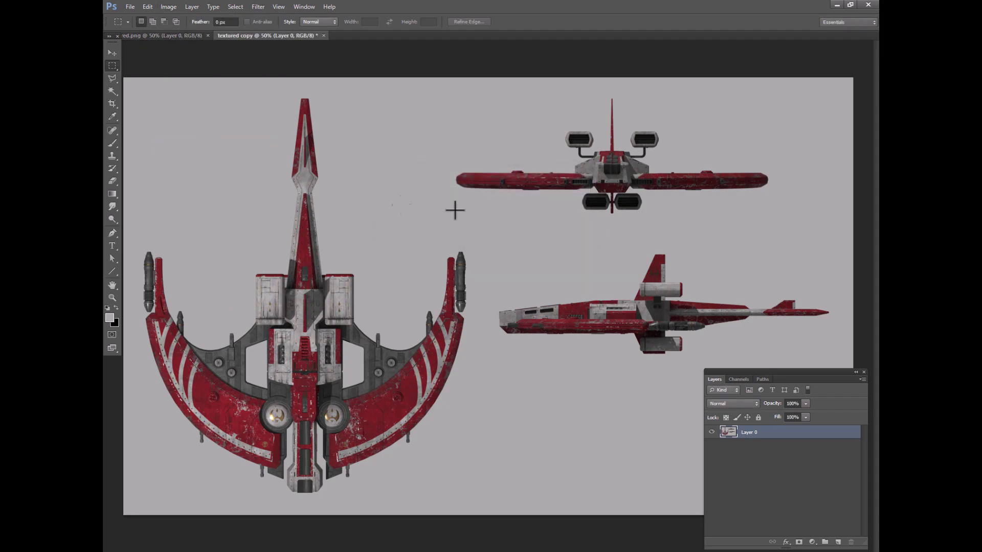
left_click(112, 298)
left_click(255, 252, "alt")
left_click(112, 65)
left_click_drag(245, 151, 487, 509)
left_click(168, 7)
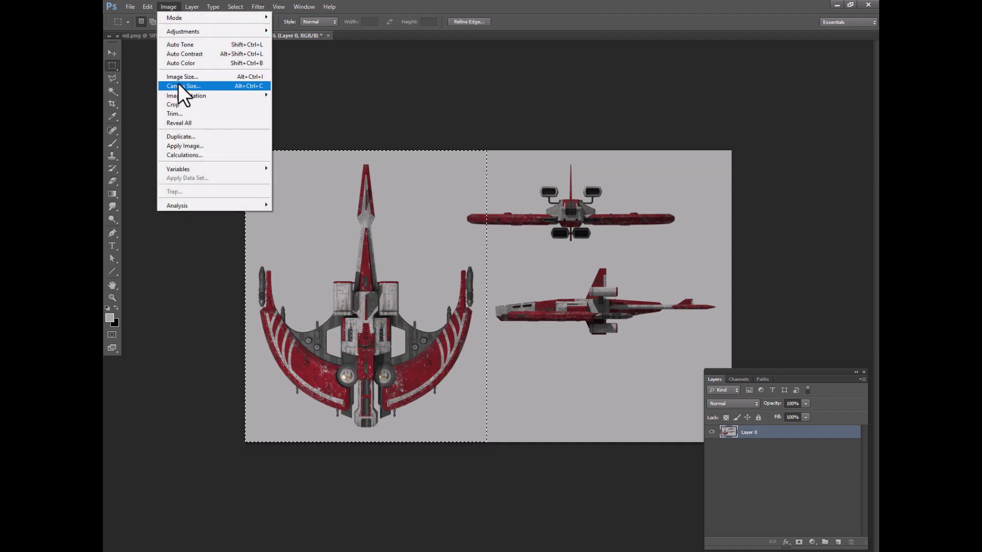
left_click(173, 105)
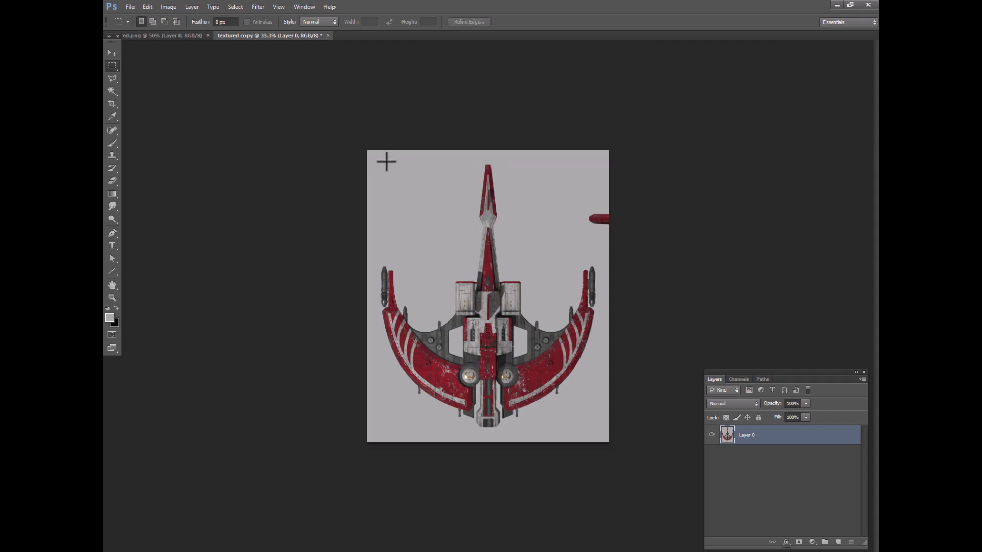
Paint over the stray red marks at the right edge with the grey background colour.
left_click(113, 143)
left_click(585, 171, "alt")
mouse_move(596, 219)
left_mouse_down()
mouse_move(584, 219)
mouse_move(605, 213)
left_mouse_up()
left_click(113, 53)
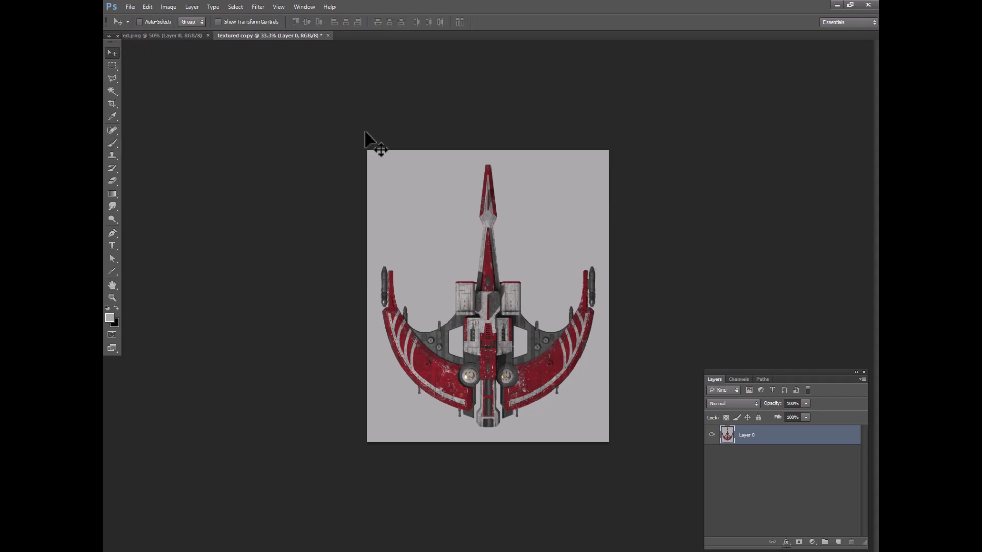
left_click(112, 65)
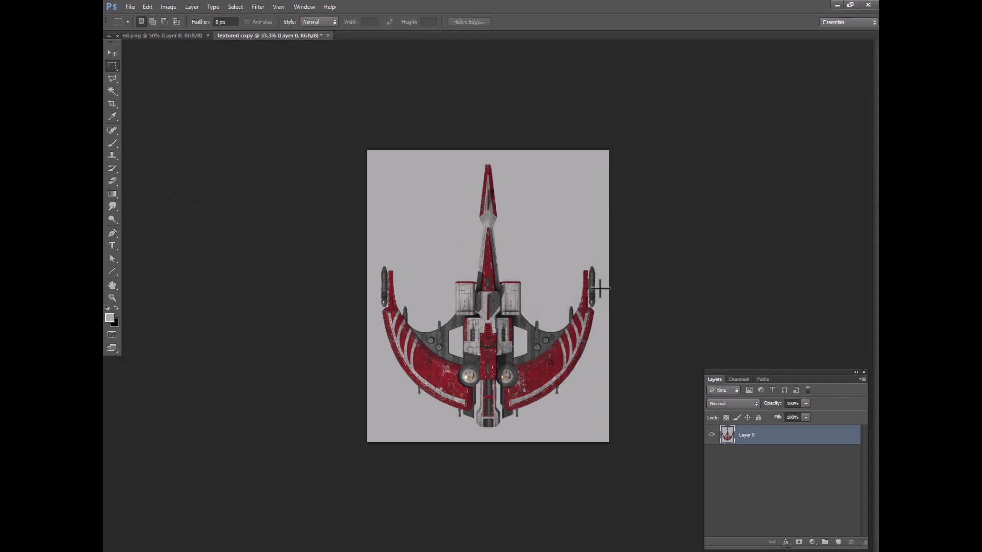
Re-crop the canvas around the ship's centreline and clear the selection.
left_click_drag(627, 460, 489, 110)
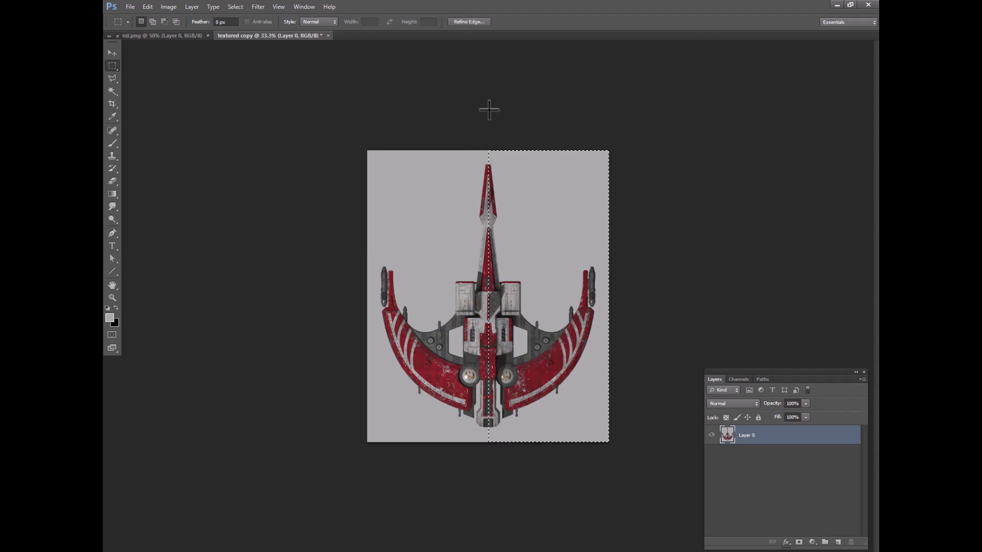
left_click_drag(566, 332, 445, 330)
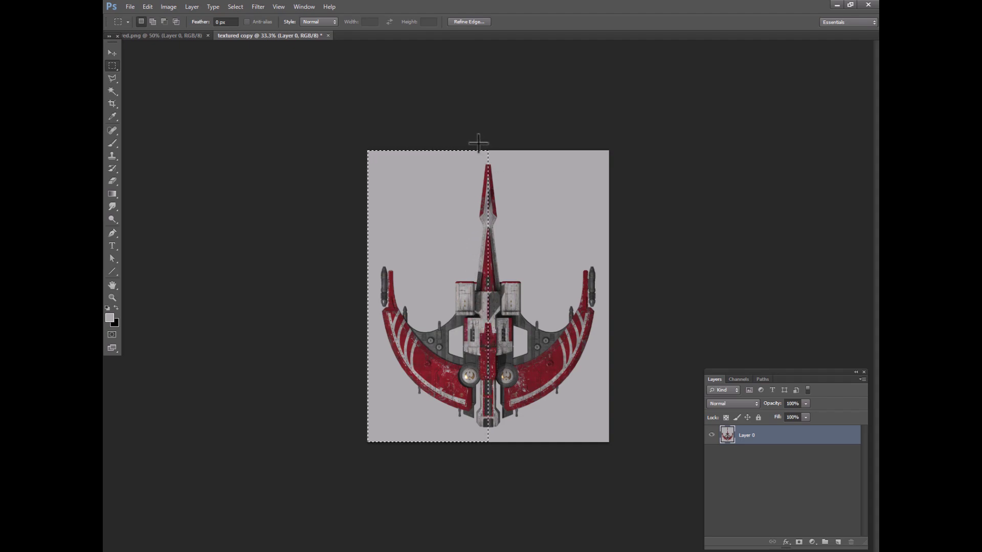
left_click_drag(479, 143, 583, 454, "shift")
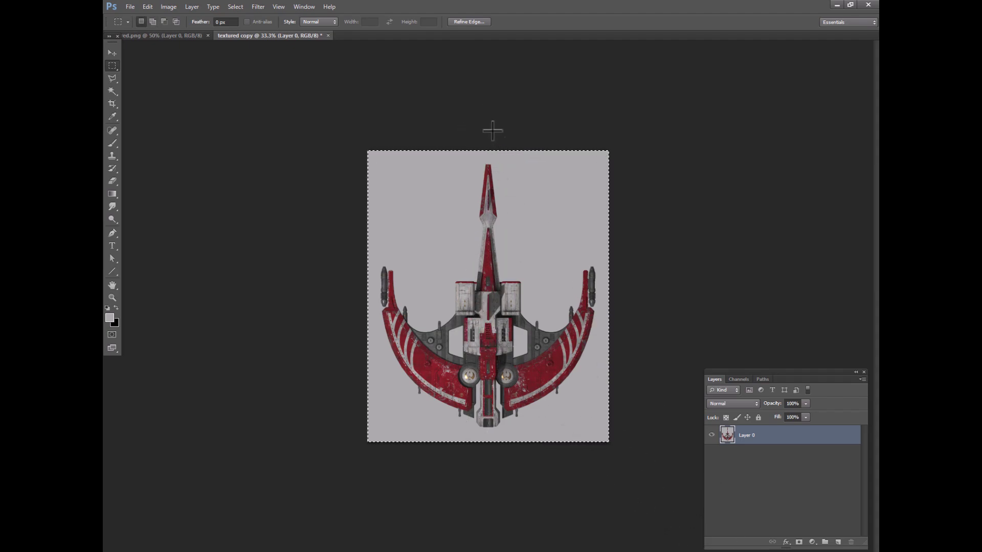
left_click(165, 6)
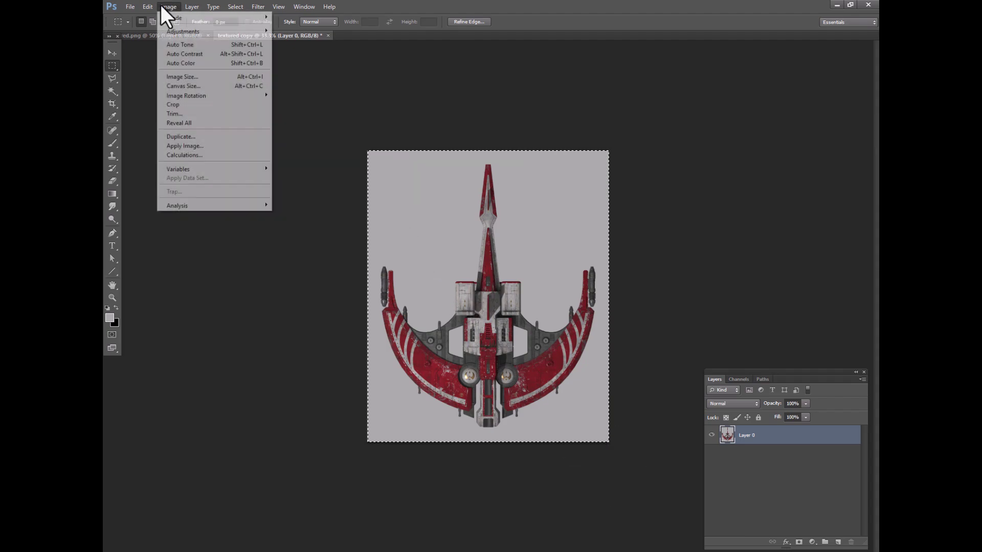
left_click(194, 104)
left_click(351, 151)
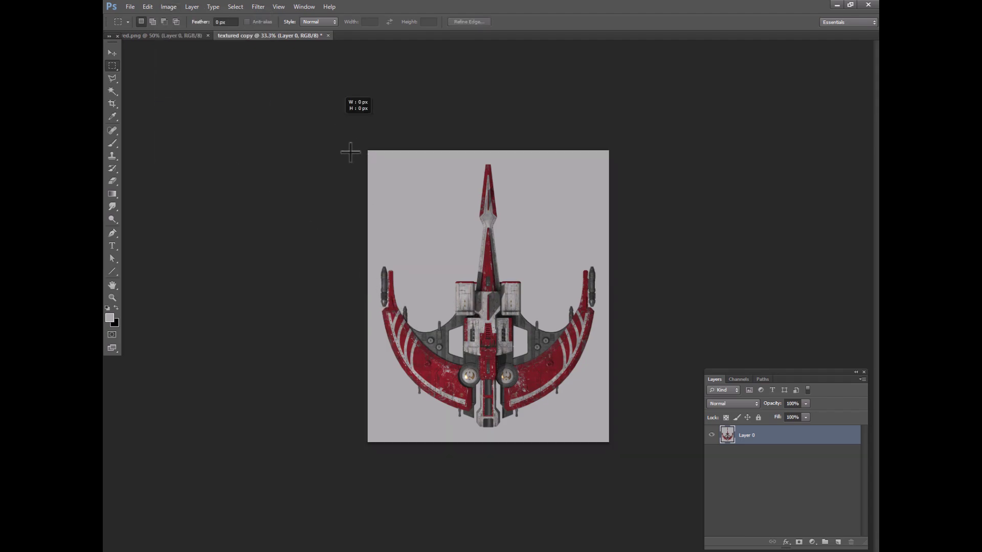
left_click_drag(350, 152, 489, 493)
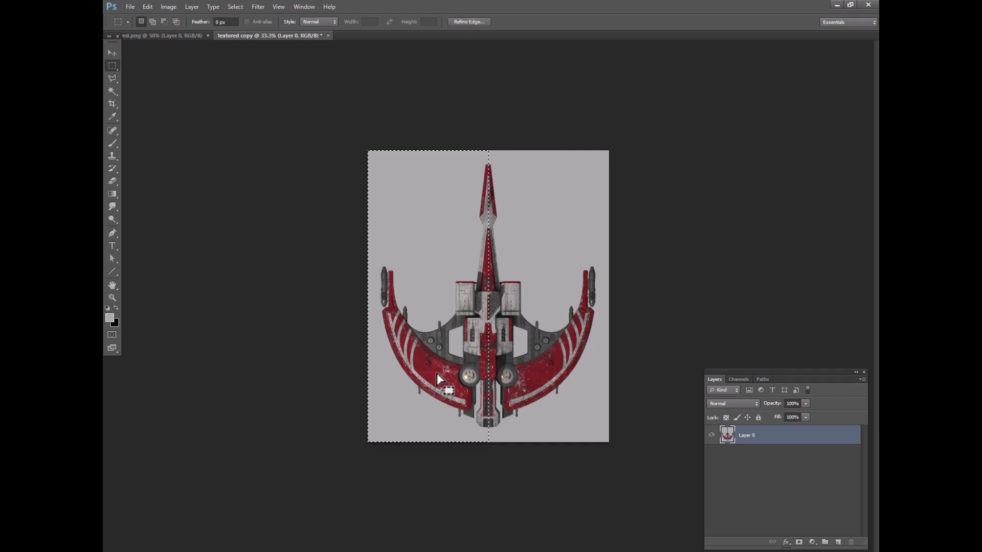
left_click_drag(437, 376, 557, 358, "shift")
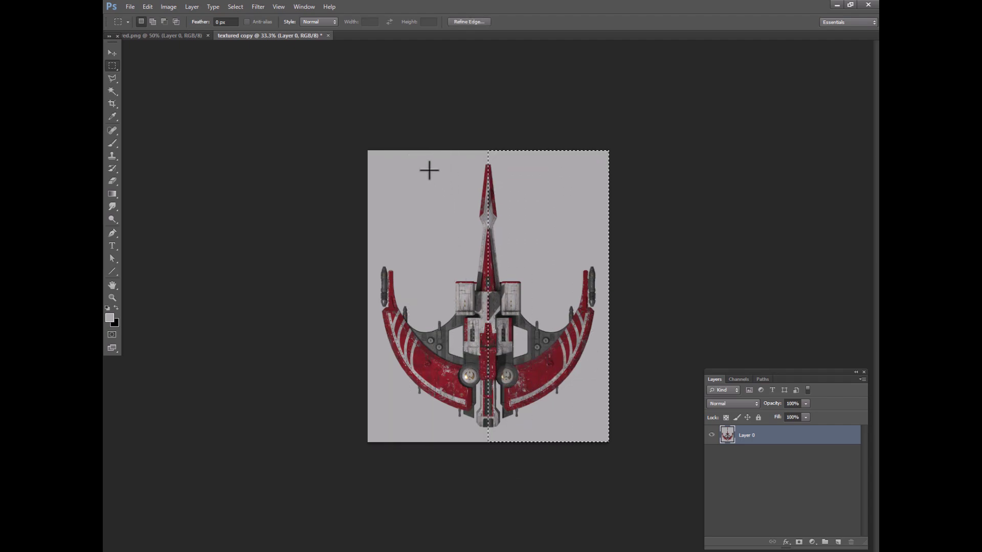
key("ctrl+d")
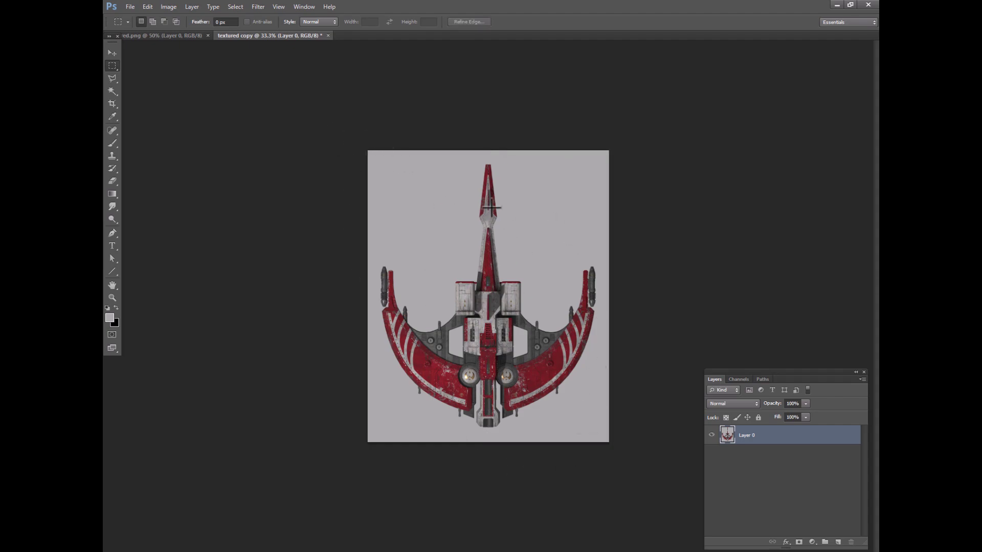
Save the cropped copy as top.png, replacing the existing file.
left_click(113, 51)
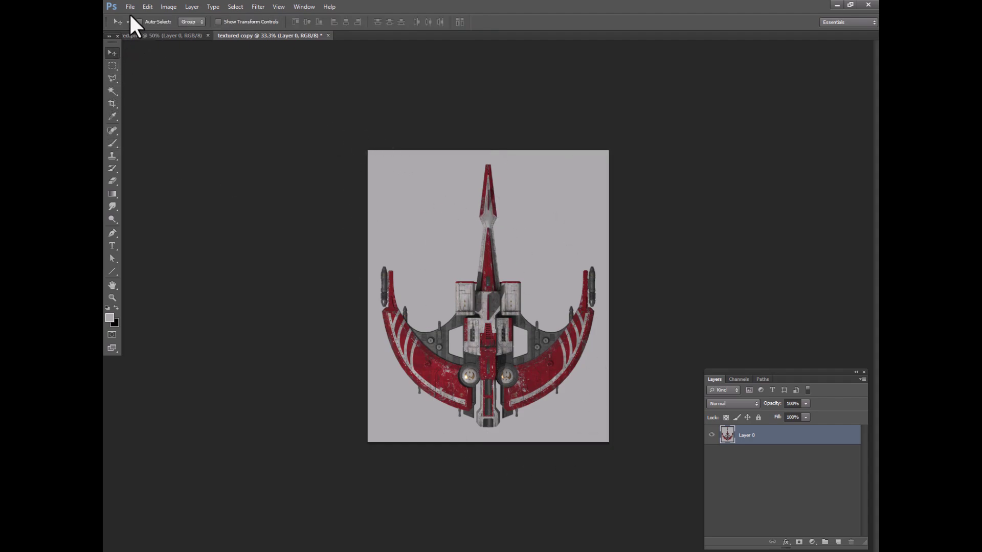
left_click(130, 7)
left_click(146, 125)
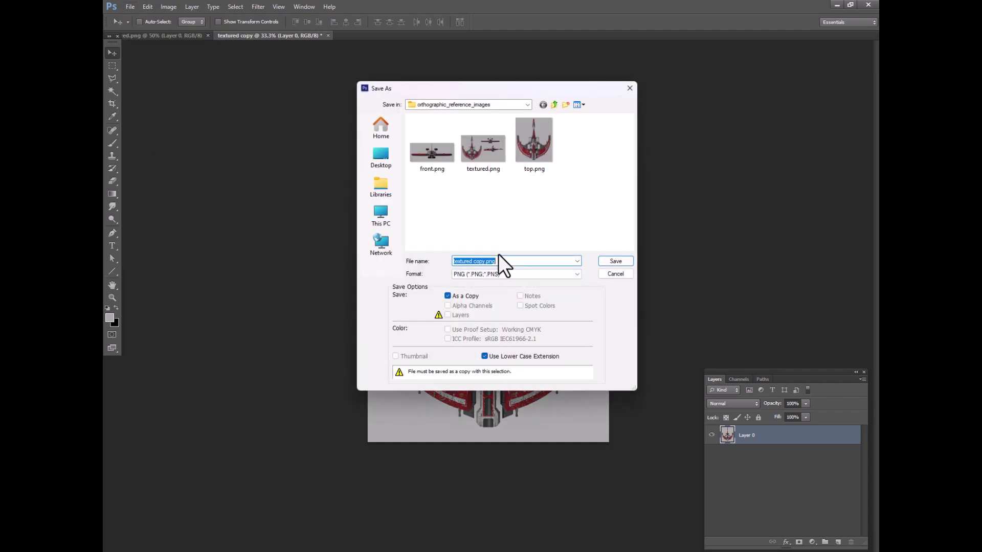
type("top")
key("Return")
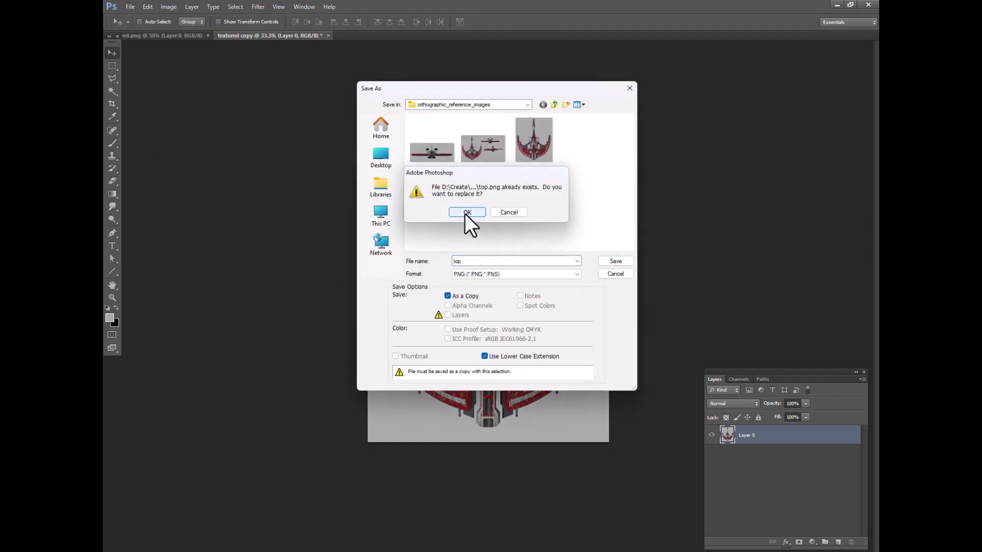
left_click(467, 213)
left_click(520, 180)
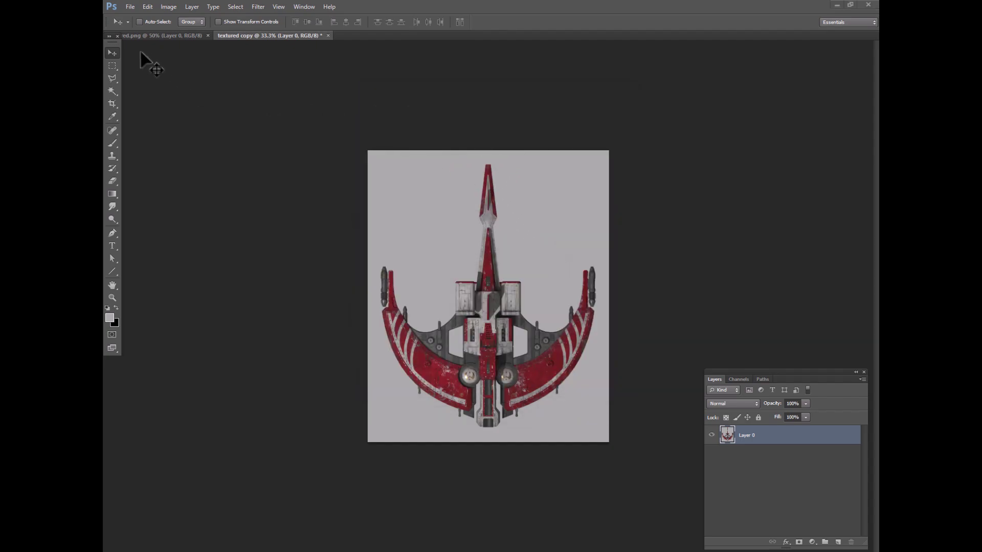
Paste the sheet's front-view ship into the textured copy at 44% opacity over the top view.
left_click(153, 36)
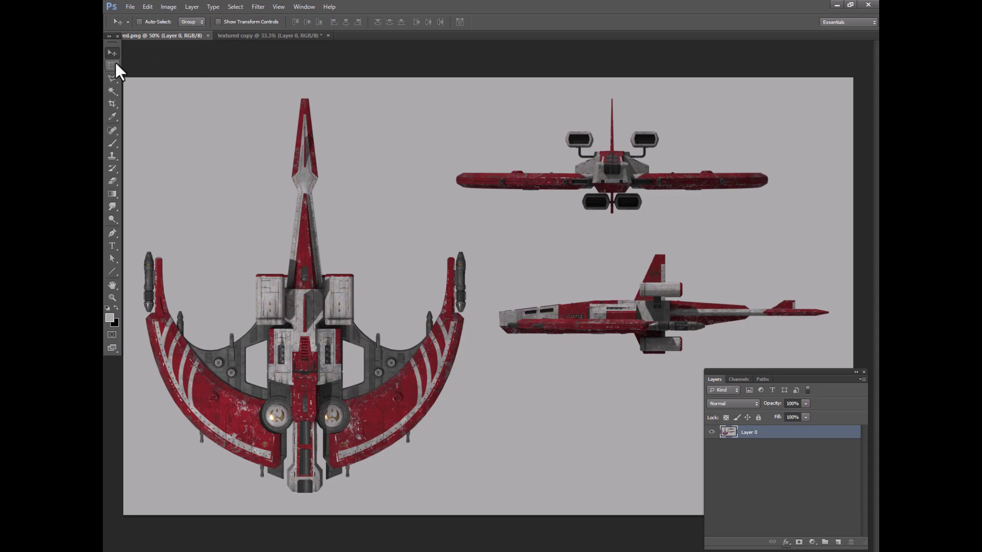
left_click(112, 66)
left_click_drag(443, 93, 785, 224)
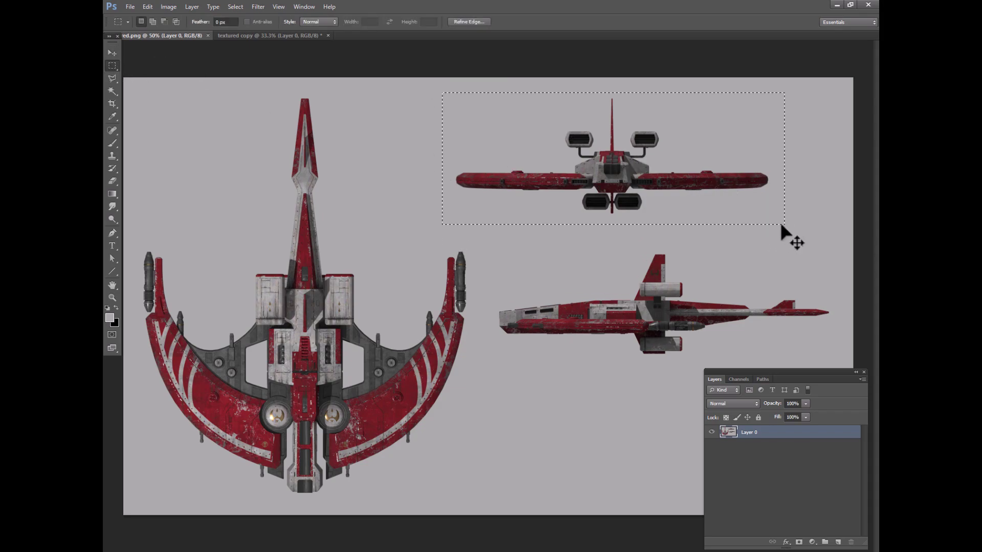
left_click(250, 36)
left_click(112, 53)
key("ctrl+v")
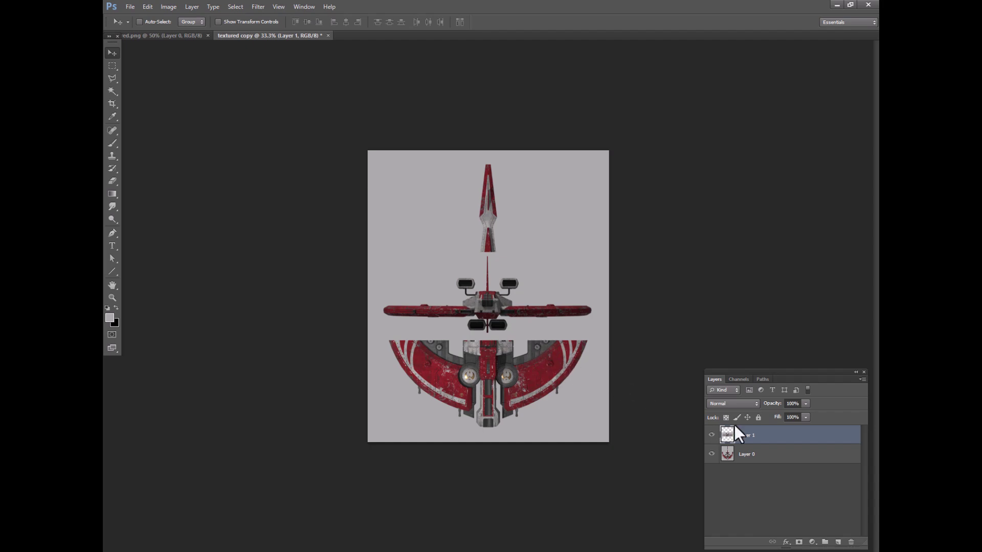
left_click_drag(806, 404, 778, 416)
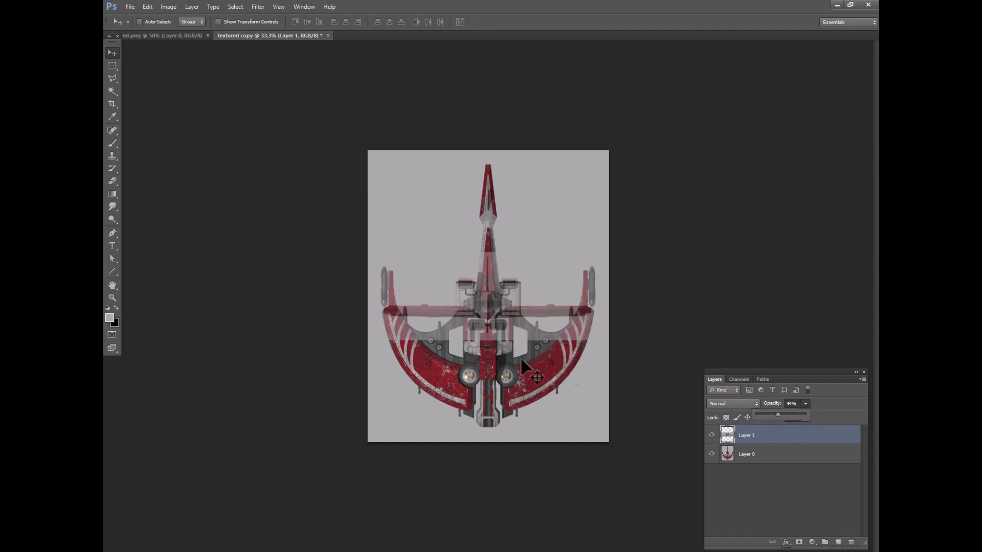
left_click_drag(450, 333, 437, 322)
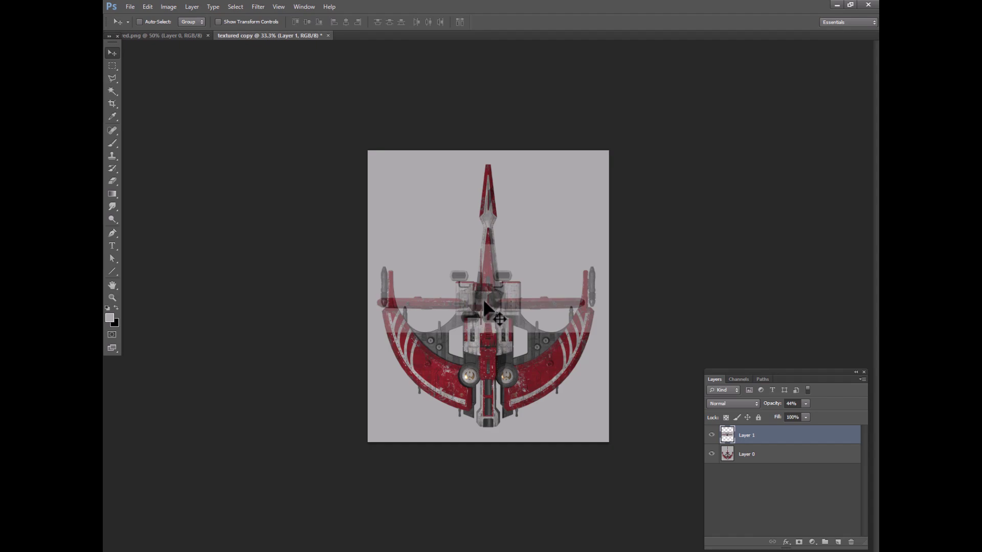
Scale the front view to about 106%, align it, and restore 100% opacity.
left_click(147, 7)
left_click(183, 191)
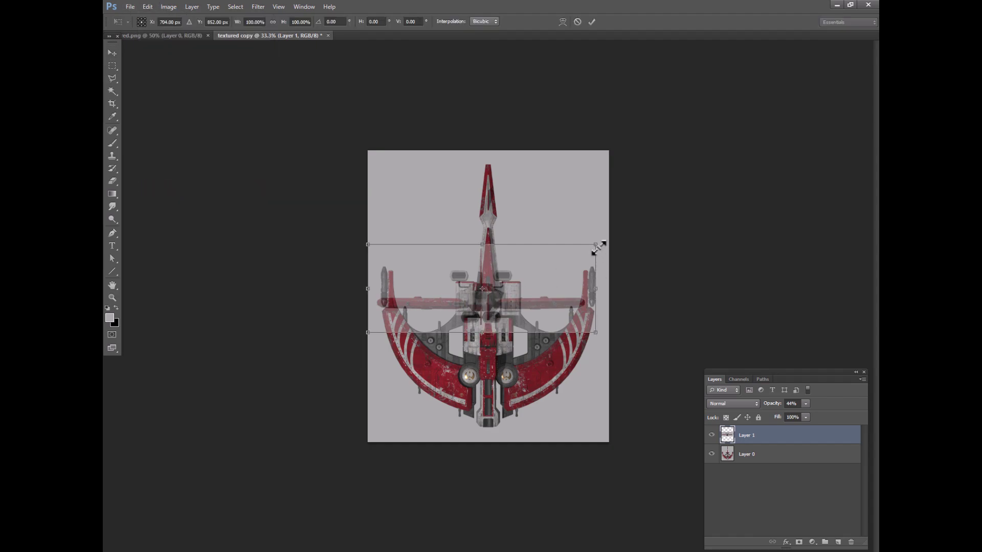
left_click_drag(596, 244, 610, 239)
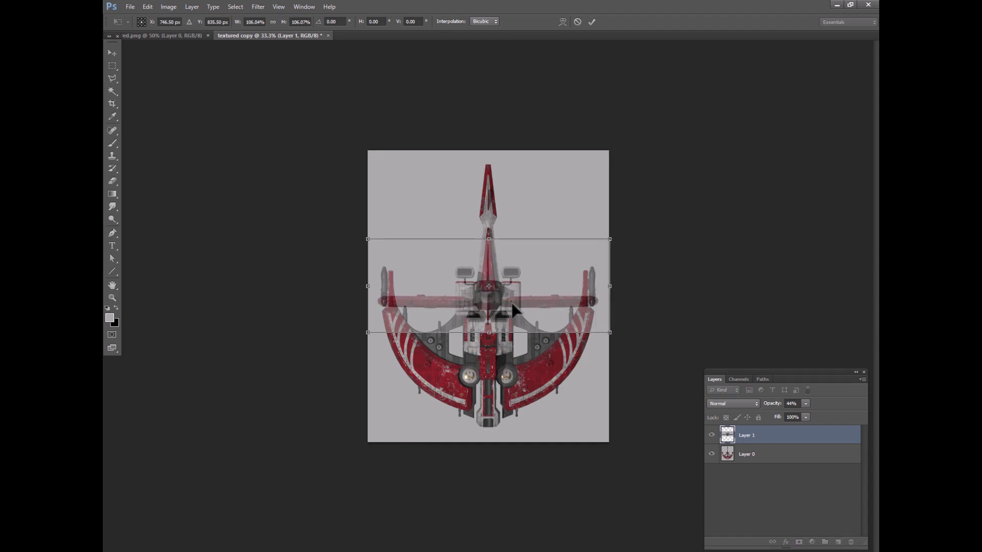
left_click_drag(513, 309, 514, 331)
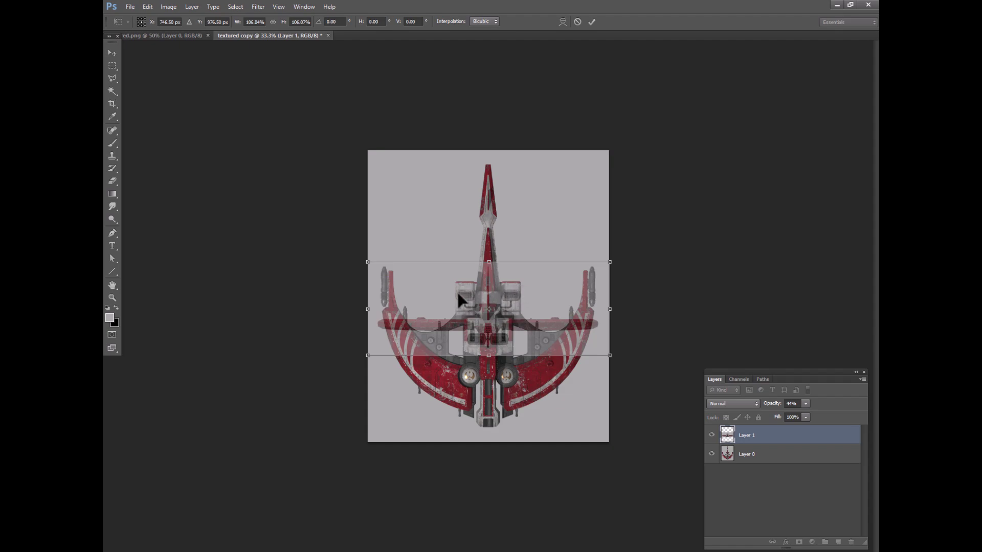
key("Left")
key("Left")
key("Left")
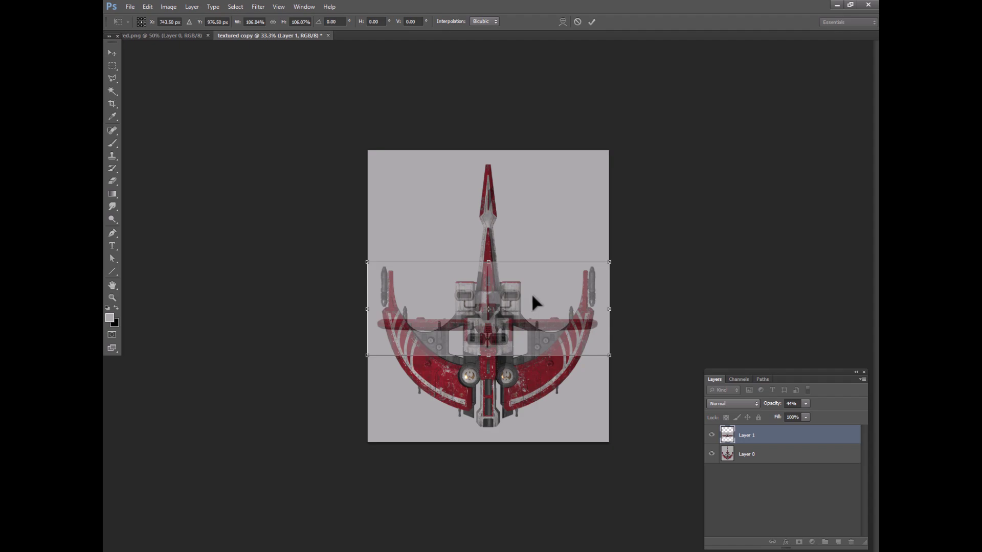
key("Return")
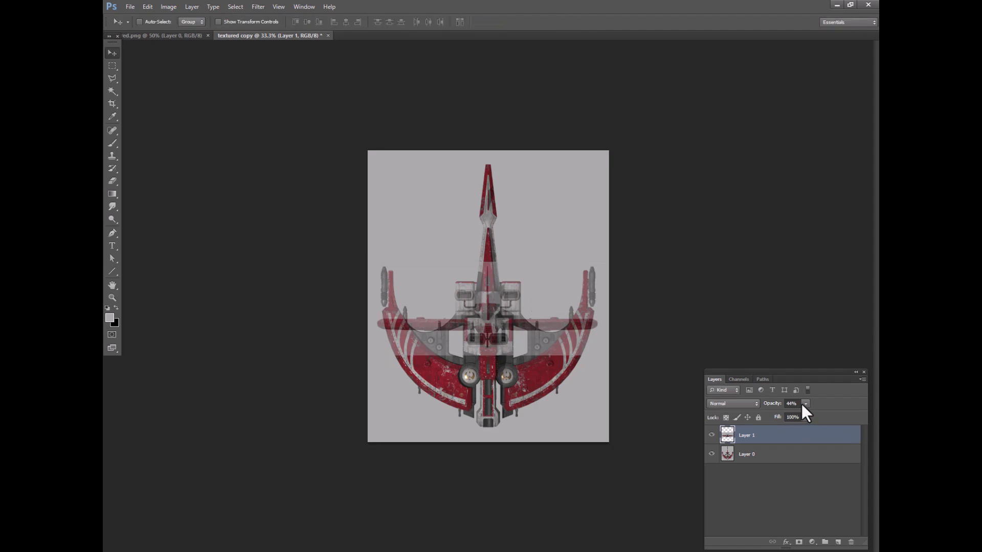
left_click_drag(805, 416, 864, 413)
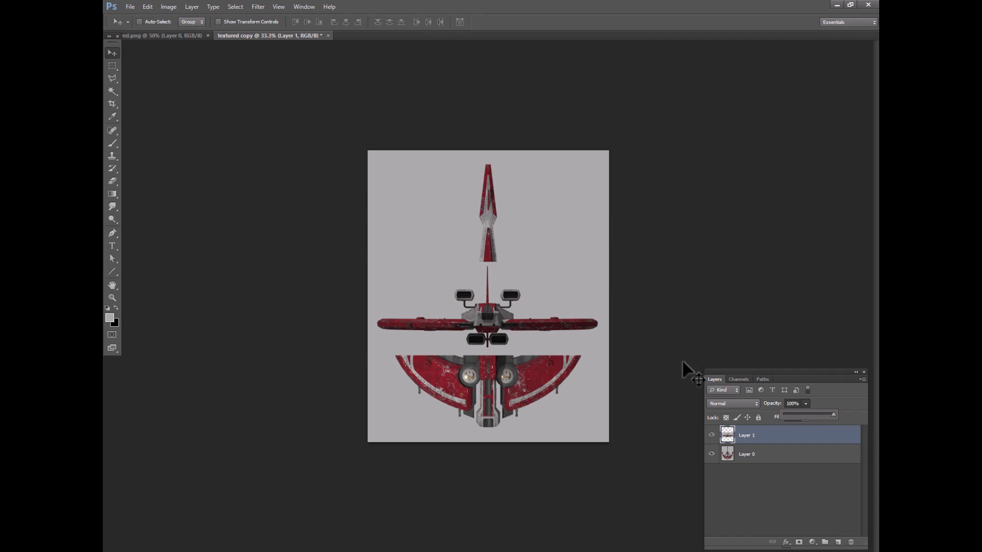
Crop the canvas to the front-view layer's band and deselect.
left_click(237, 7)
left_click(240, 17)
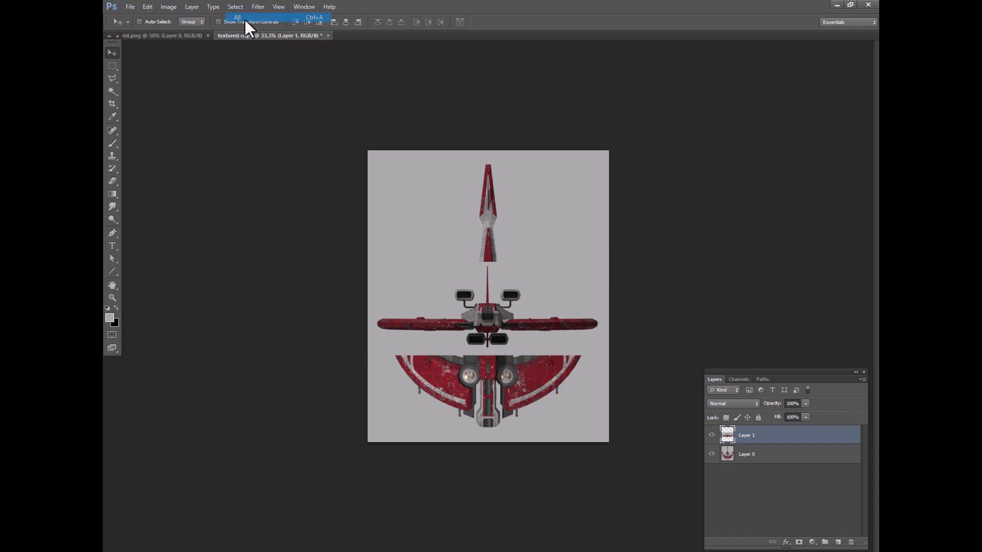
left_click(168, 6)
left_click(176, 105)
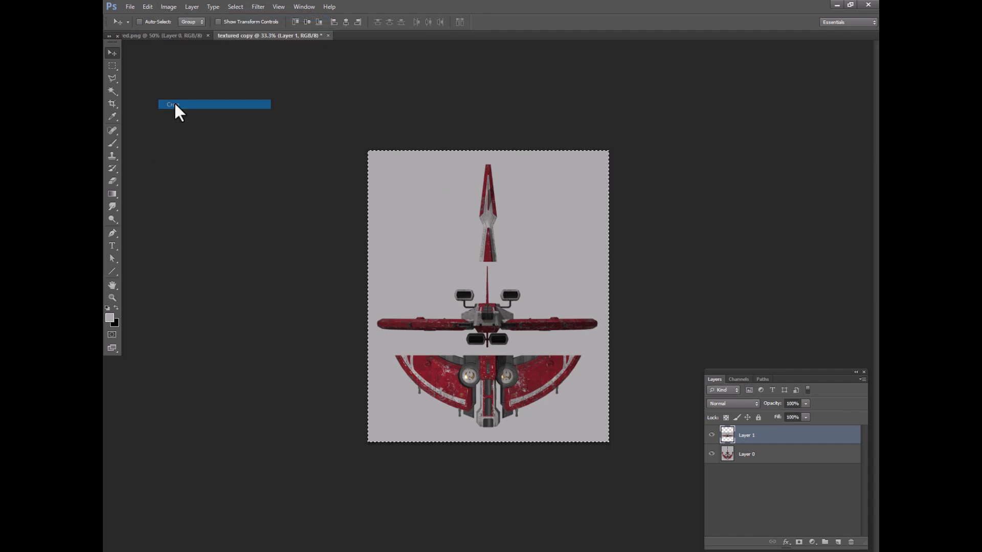
left_click(112, 66)
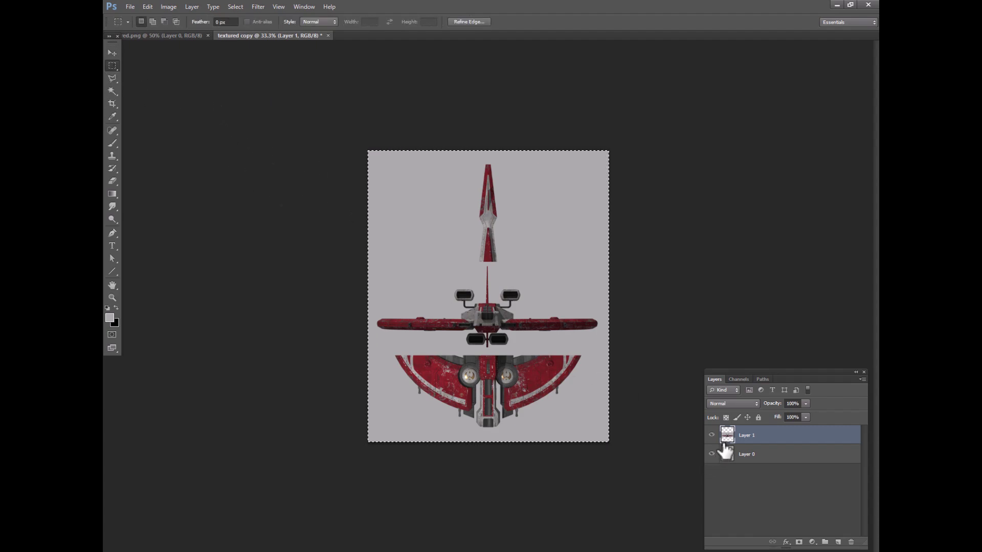
left_click(728, 436, "ctrl")
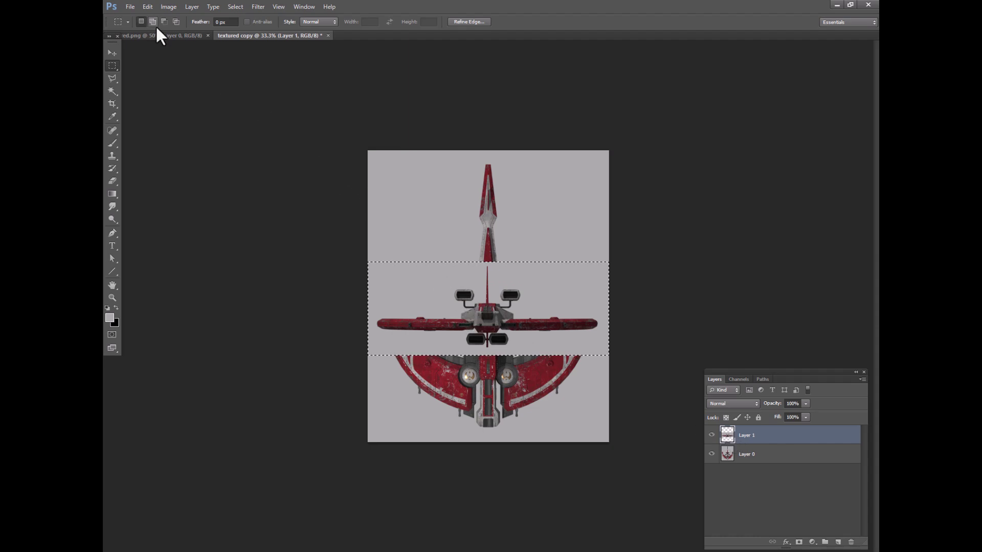
left_click(170, 6)
left_click(186, 104)
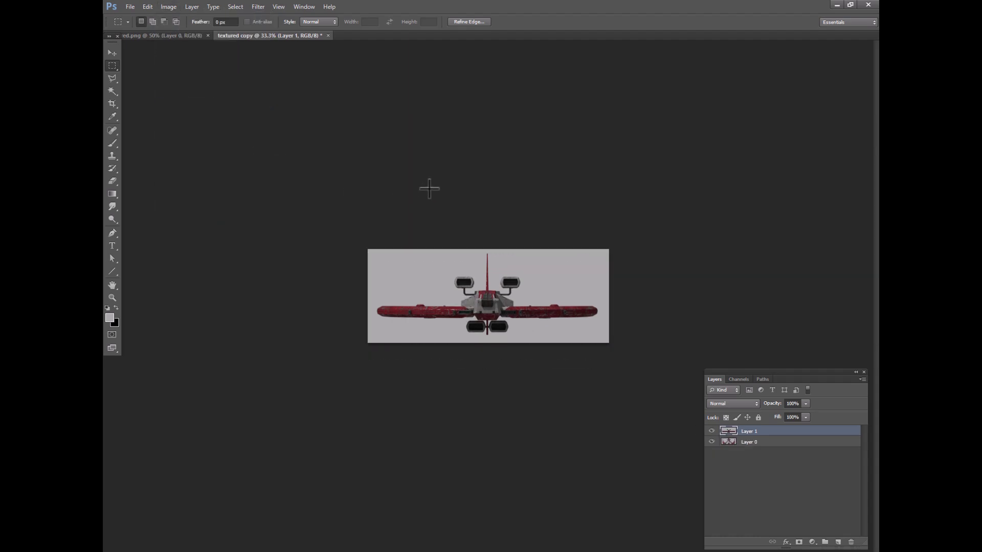
key("ctrl+d")
Save the image as PNG named front, replacing the existing front.png.
left_click(130, 6)
left_click(174, 134)
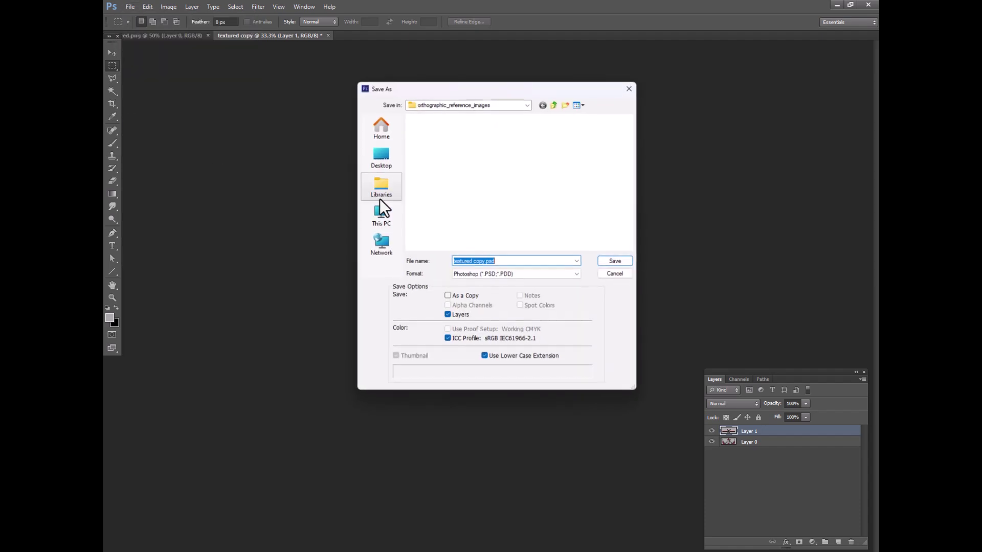
left_click(467, 274)
left_click(486, 384)
double_click(512, 262)
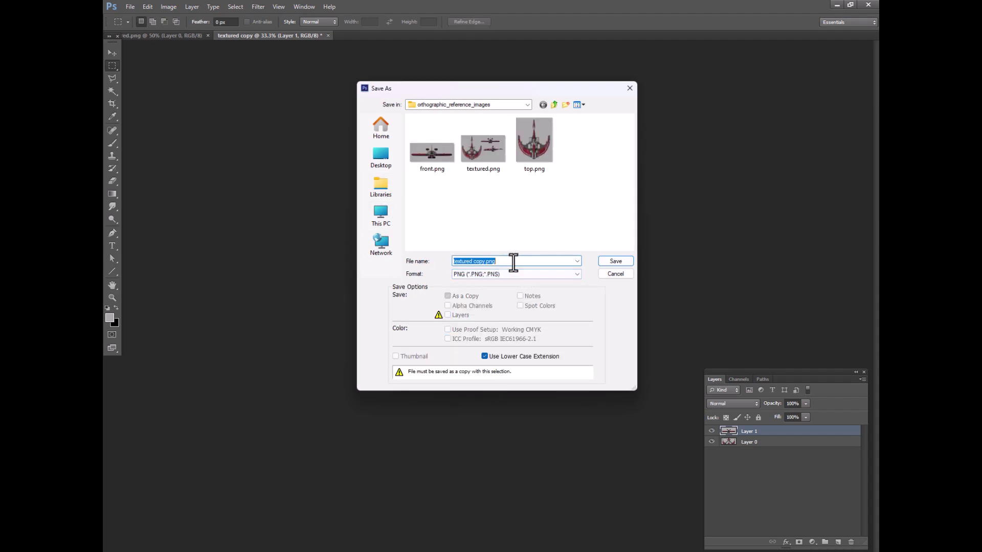
type("front")
key("Return")
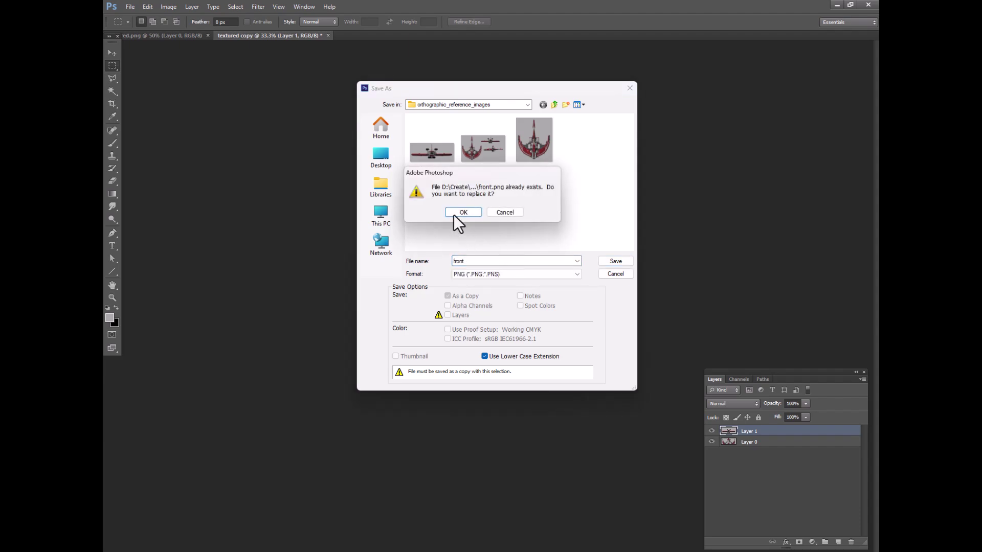
left_click(463, 210)
left_click(514, 180)
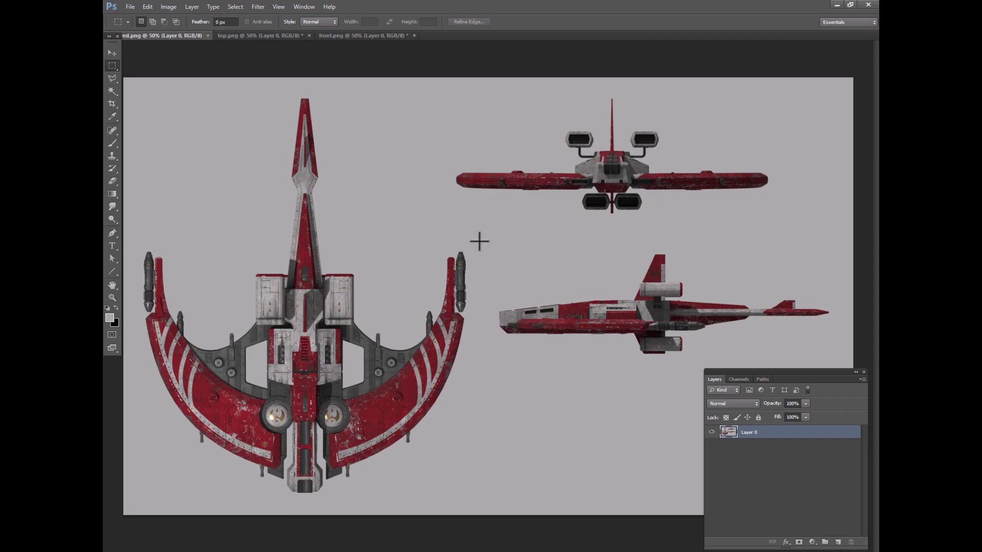
Paste the side view into top.png, rotate it 90° counter-clockwise, and make it half transparent.
left_click_drag(480, 241, 847, 372)
left_click(245, 35)
left_click(112, 52)
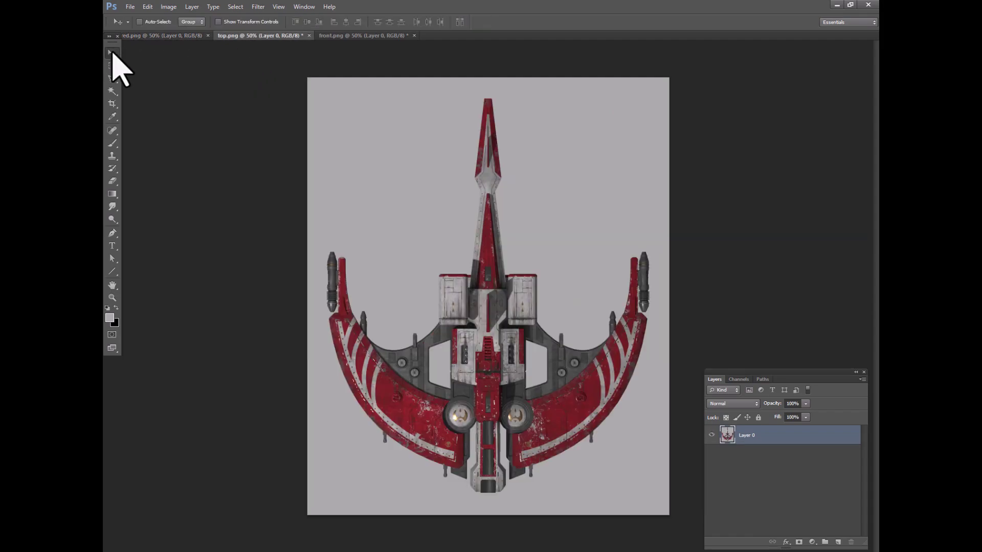
key("ctrl+v")
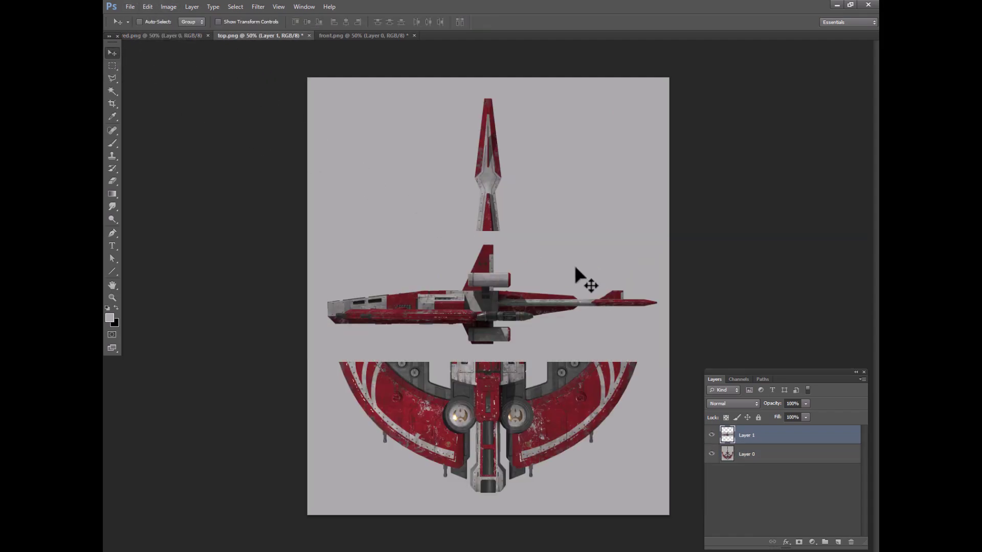
left_click(148, 7)
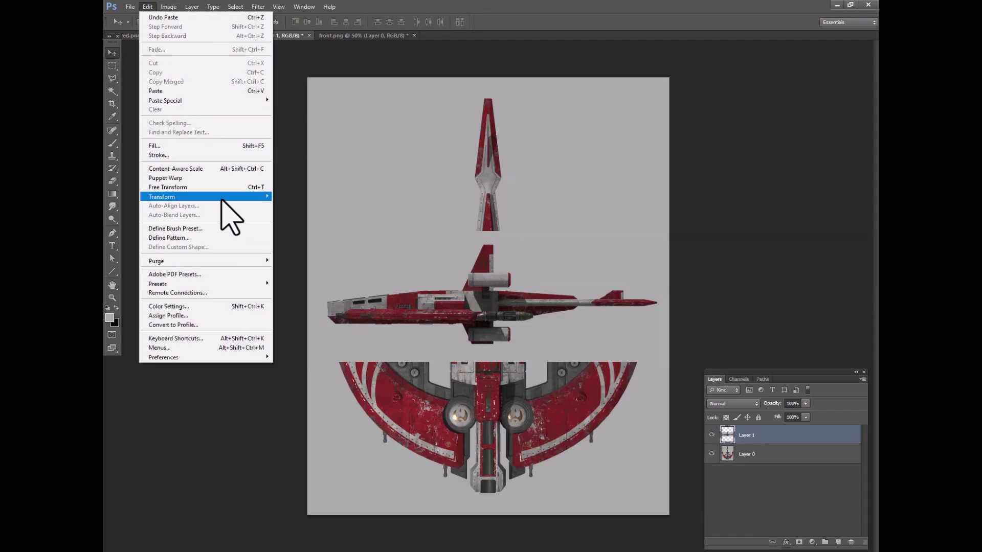
mouse_move(228, 197)
left_click(327, 288)
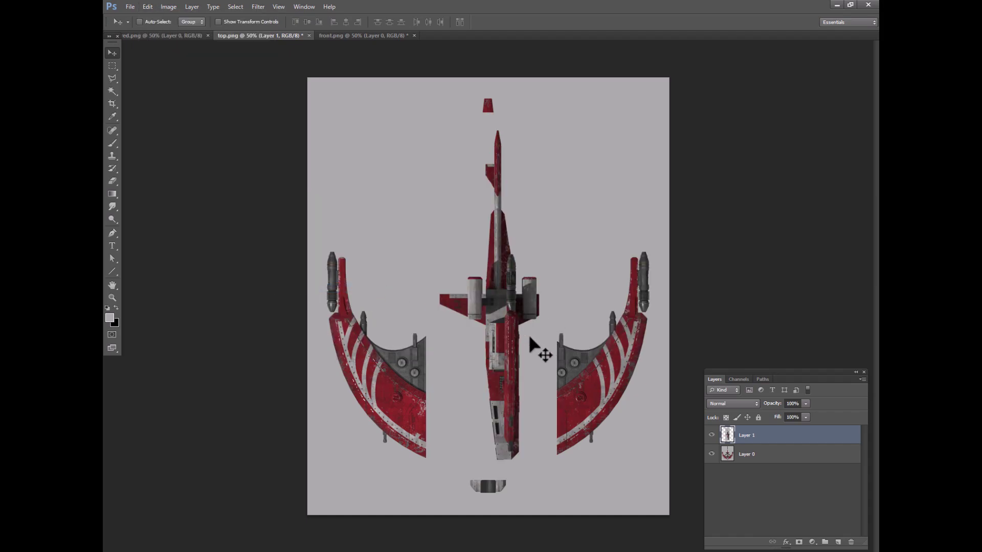
left_click_drag(529, 333, 517, 348)
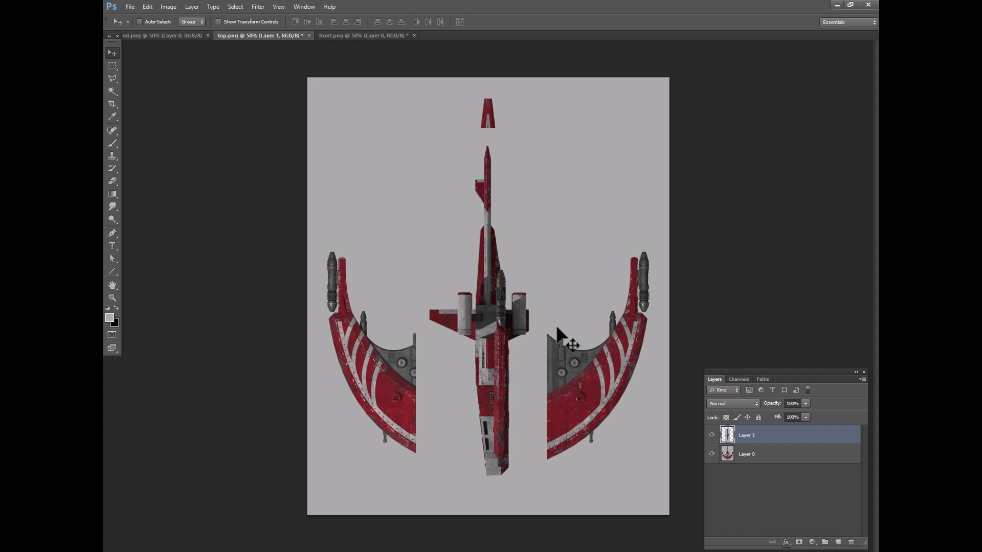
left_click(805, 404)
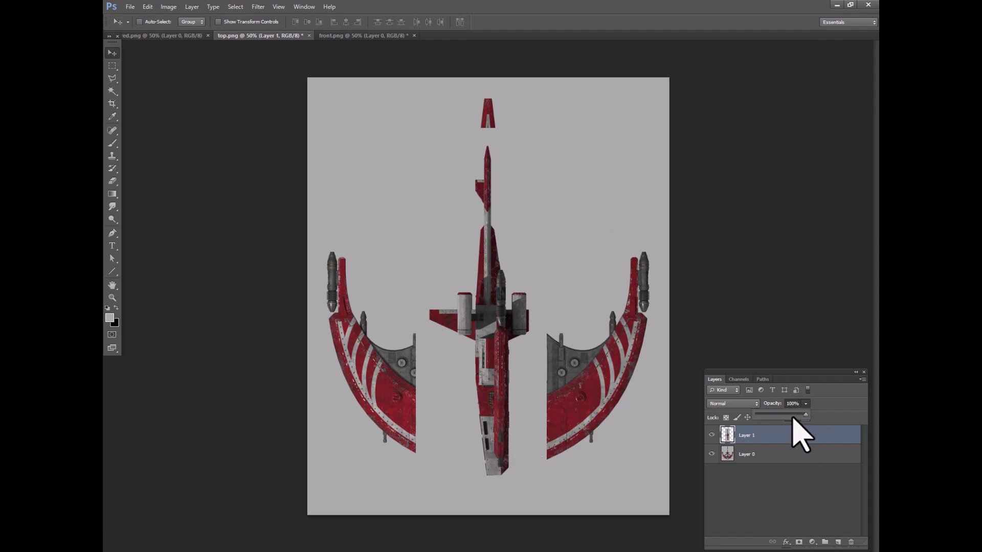
left_click_drag(474, 373, 490, 393)
Scale the side view to about 120% to match the top view, then restore 100% opacity.
left_click(149, 7)
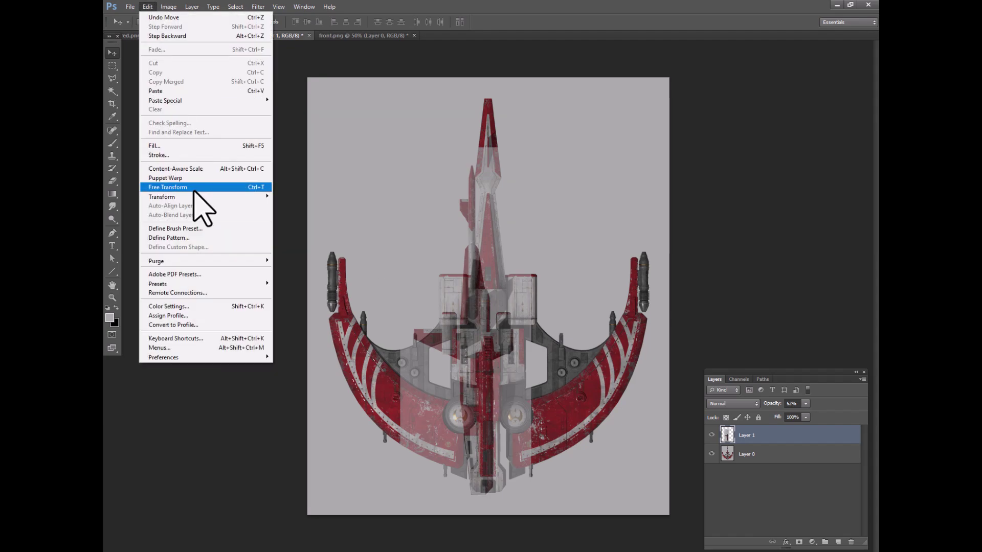
left_click(195, 187)
left_click_drag(531, 148, 586, 86)
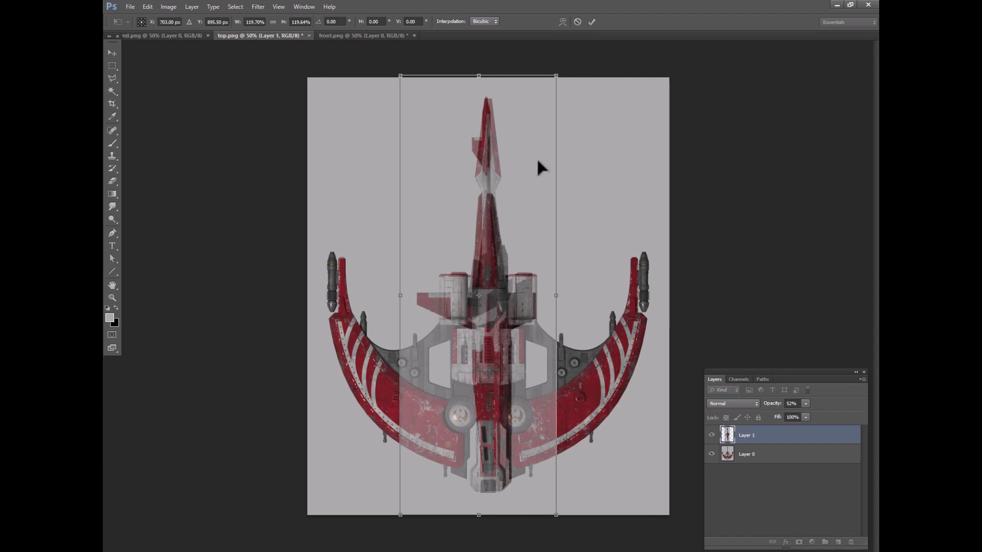
key("Down")
key("Down")
key("Down")
key("Down")
key("Down")
key("Down")
key("Down")
key("Down")
key("Down")
key("Down")
key("Down")
key("Down")
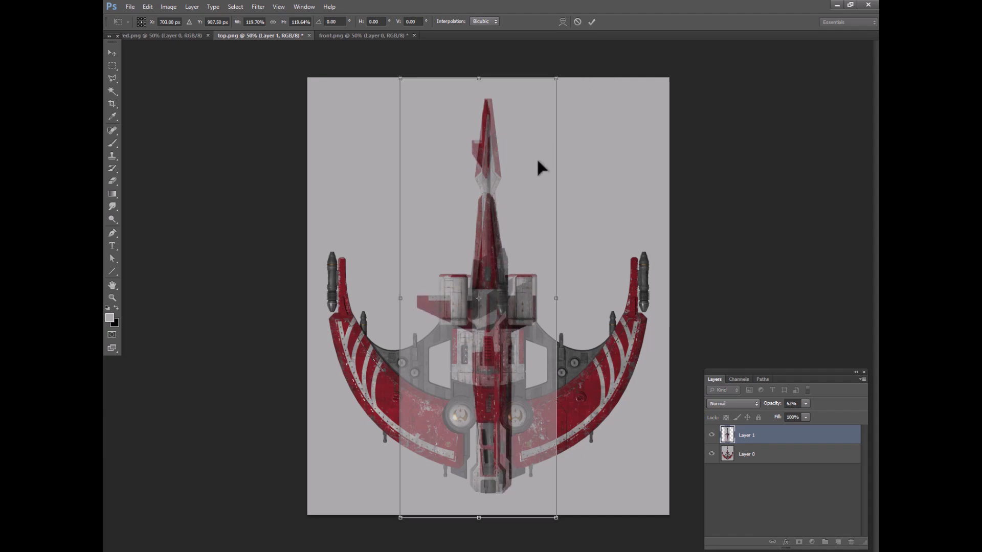
left_click_drag(558, 75, 557, 78)
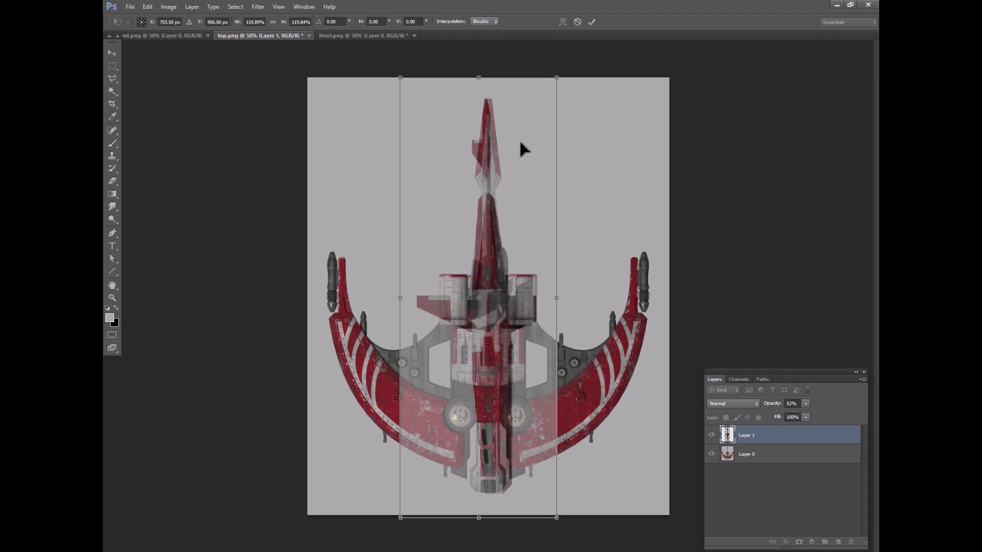
key("Return")
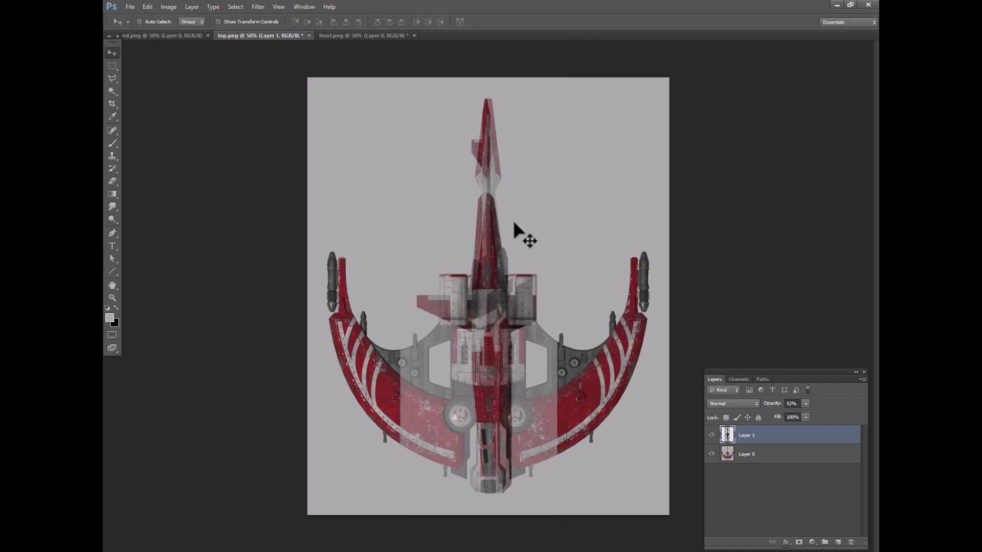
left_click(806, 404)
left_click_drag(805, 416, 829, 414)
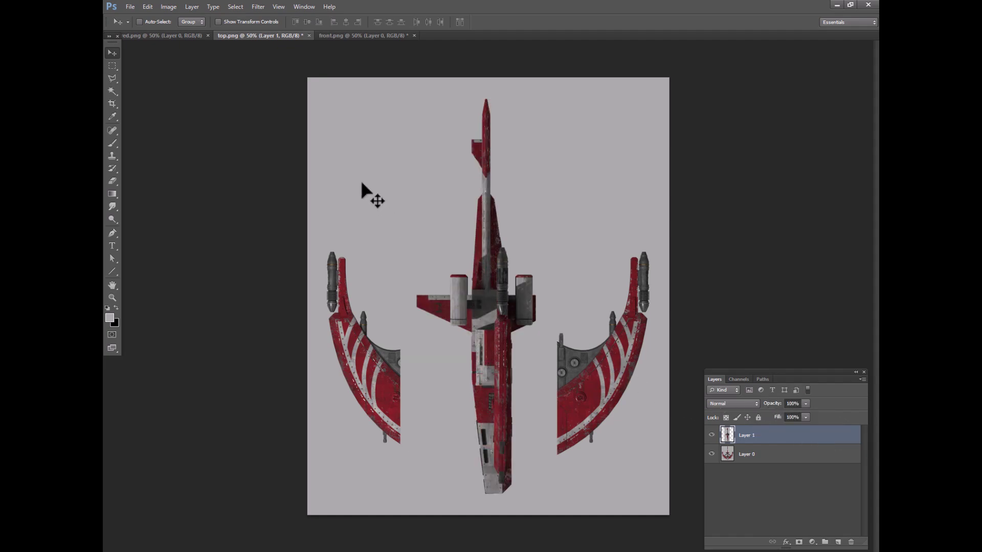
Rotate the canvas 90° clockwise and paint out the upper and lower wing pieces in grey.
left_click(169, 7)
mouse_move(253, 96)
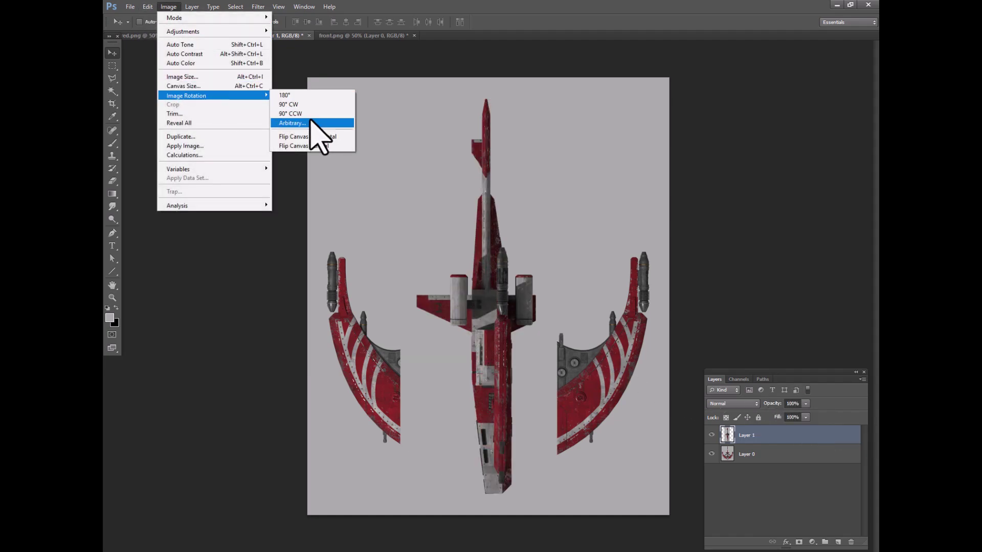
left_click(302, 104)
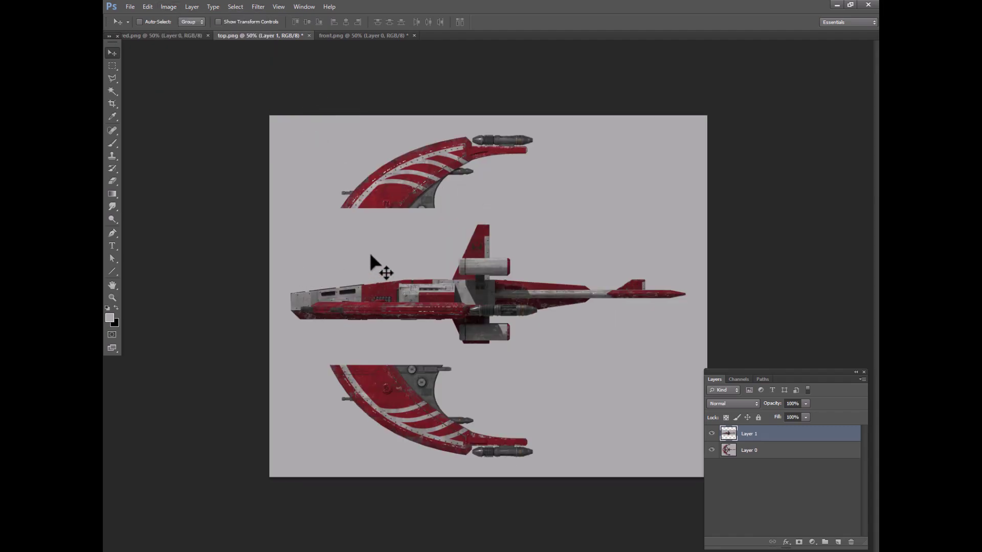
left_click(112, 143)
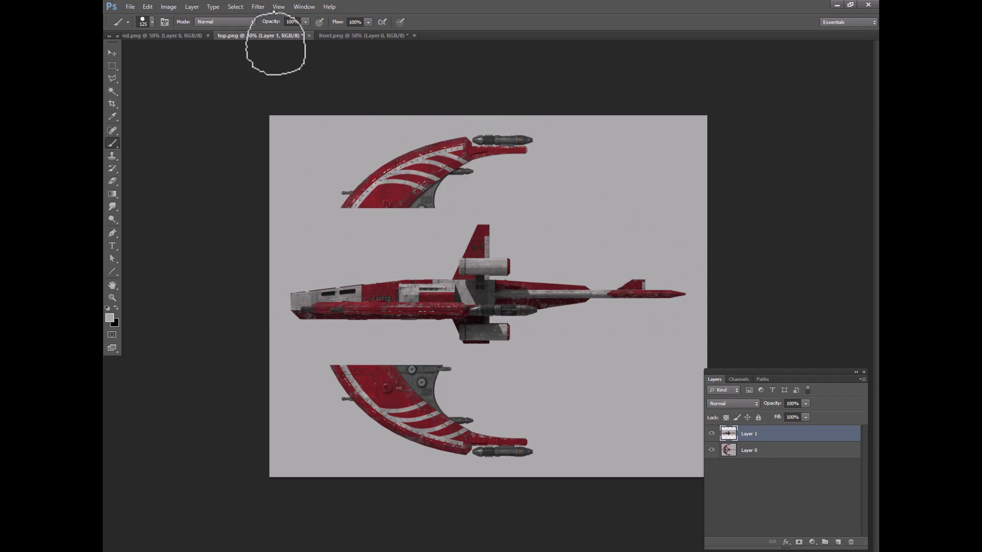
mouse_move(335, 199)
left_mouse_down()
mouse_move(447, 205)
mouse_move(368, 174)
mouse_move(333, 184)
mouse_move(518, 153)
left_mouse_up()
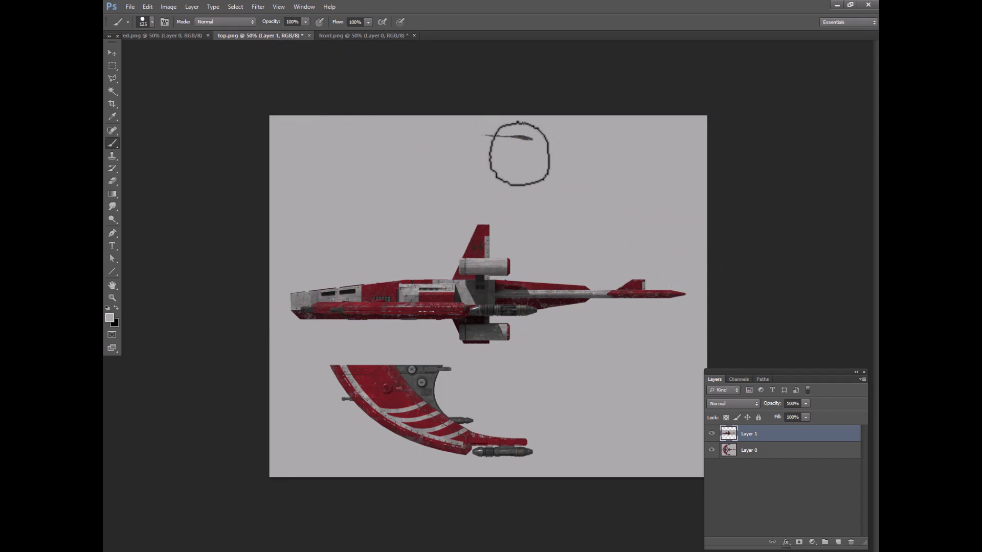
mouse_move(537, 428)
left_mouse_down()
mouse_move(376, 464)
mouse_move(334, 457)
mouse_move(374, 427)
mouse_move(353, 411)
mouse_move(436, 393)
mouse_move(449, 372)
mouse_move(458, 399)
left_mouse_up()
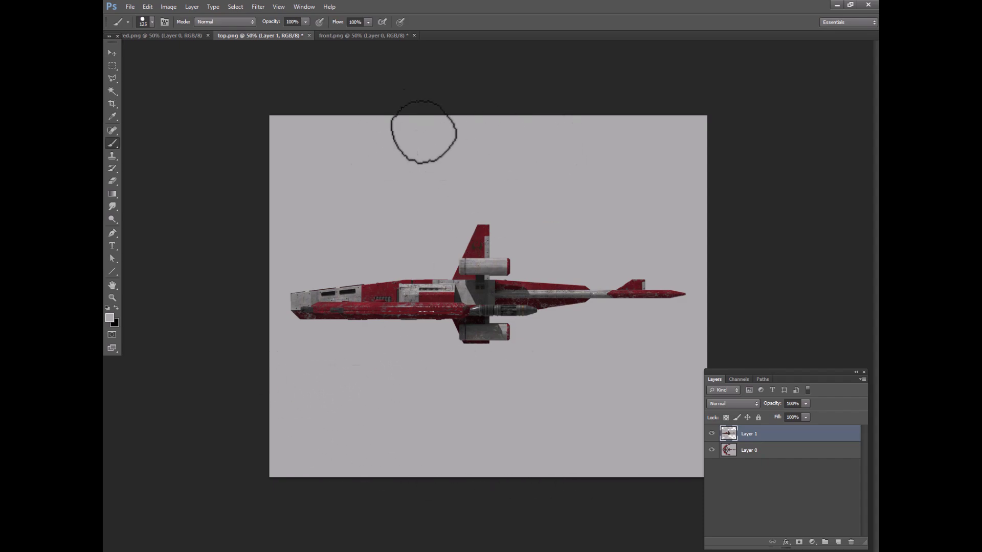
left_click(112, 66)
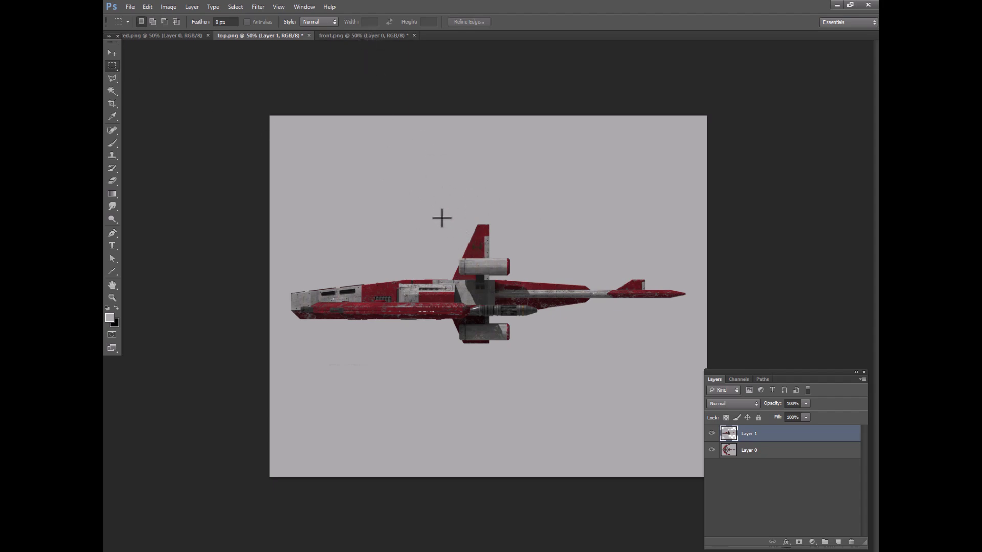
Paste front.png's view into top.png as Layer 2 at 54% opacity, align it, and select its contents.
left_click(367, 35)
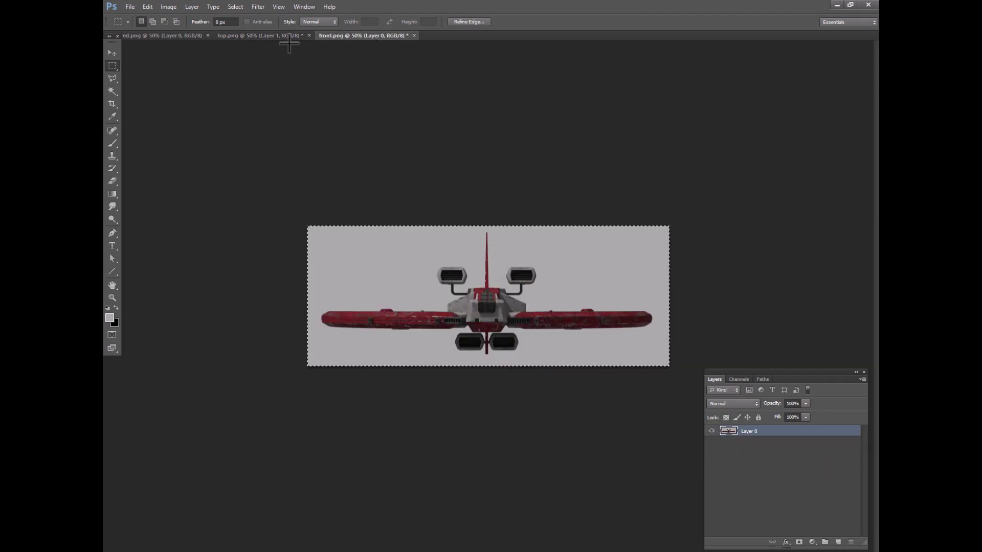
left_click(283, 36)
key("v")
key("ctrl+v")
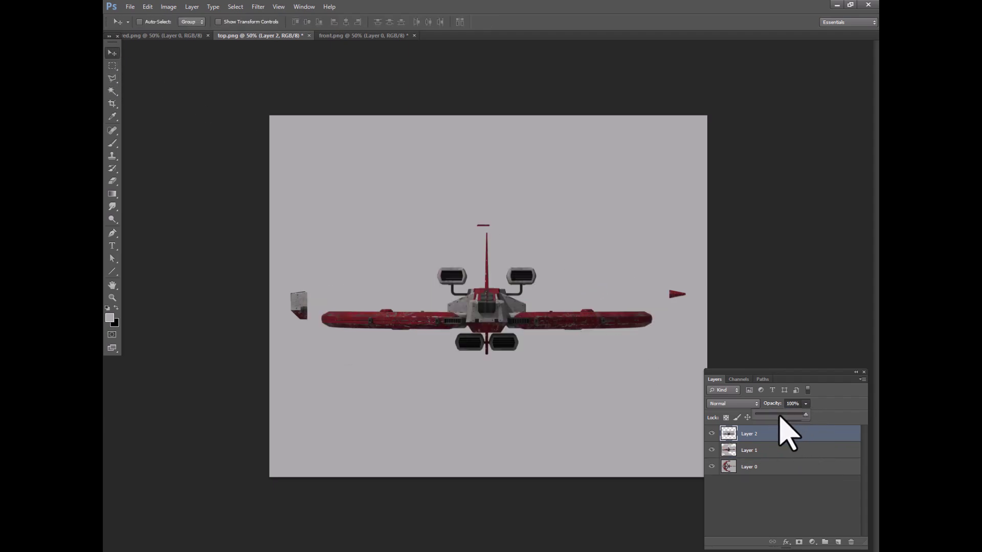
key("5")
key("4")
left_click_drag(587, 340, 567, 323)
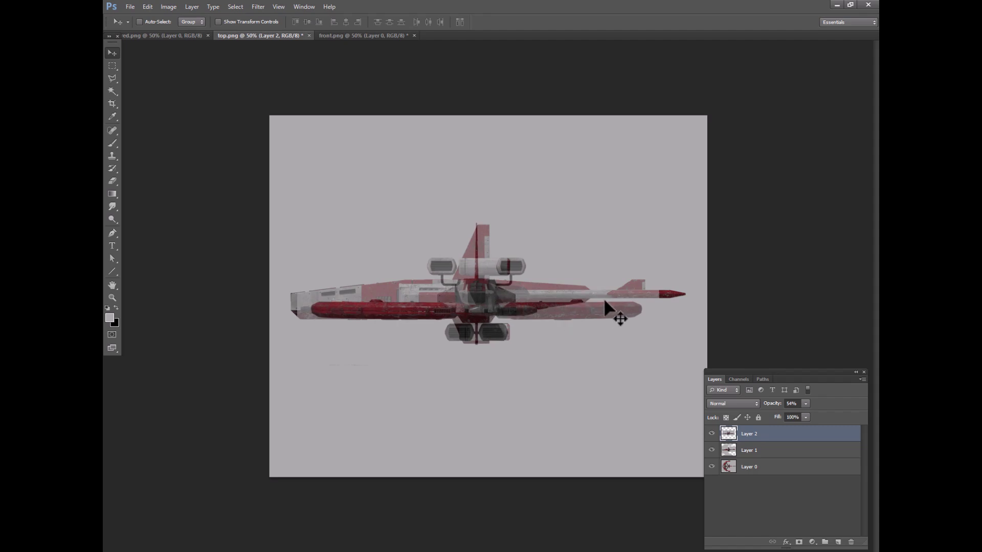
key("Right")
key("Right")
key("Right")
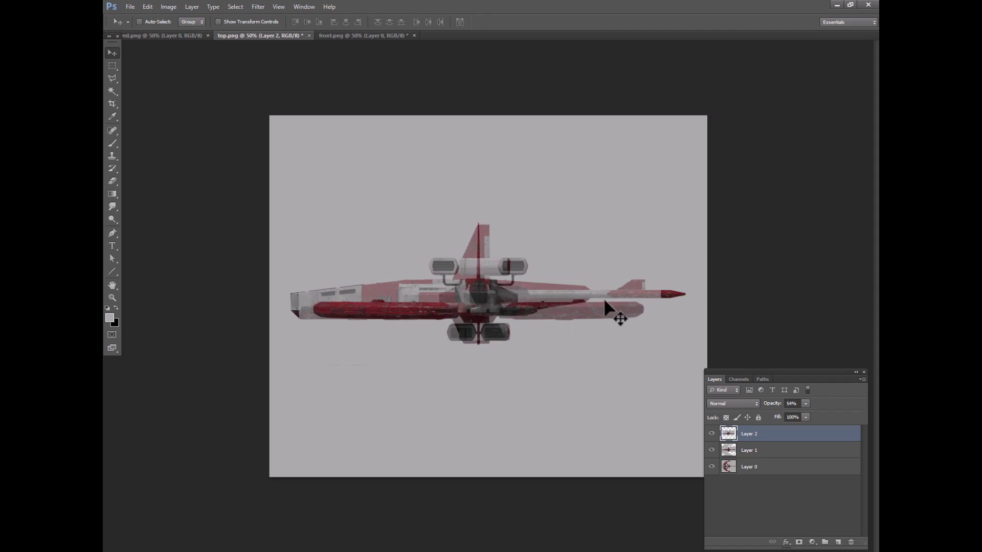
left_click(729, 434, "ctrl")
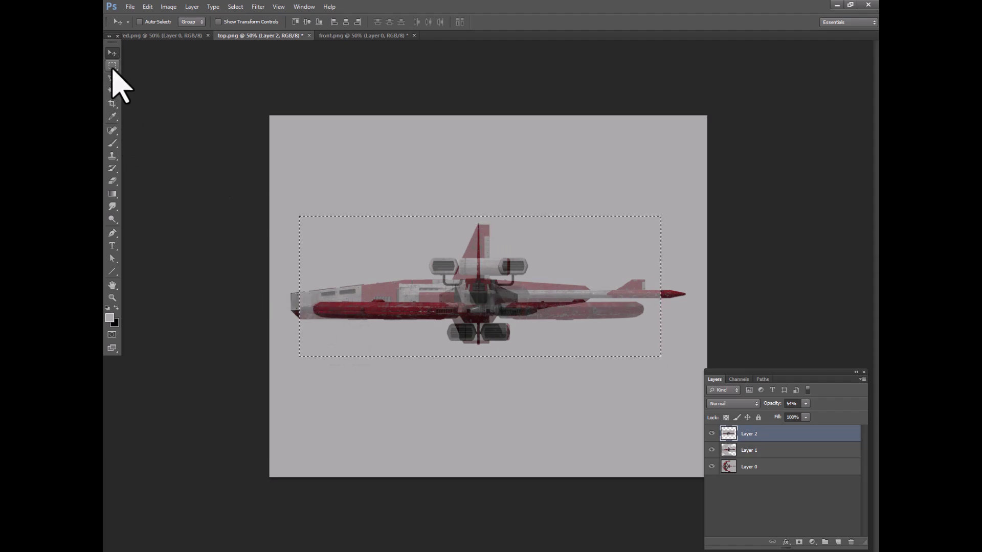
Add the top-left areas out to the canvas edge to the selection.
left_click(112, 298)
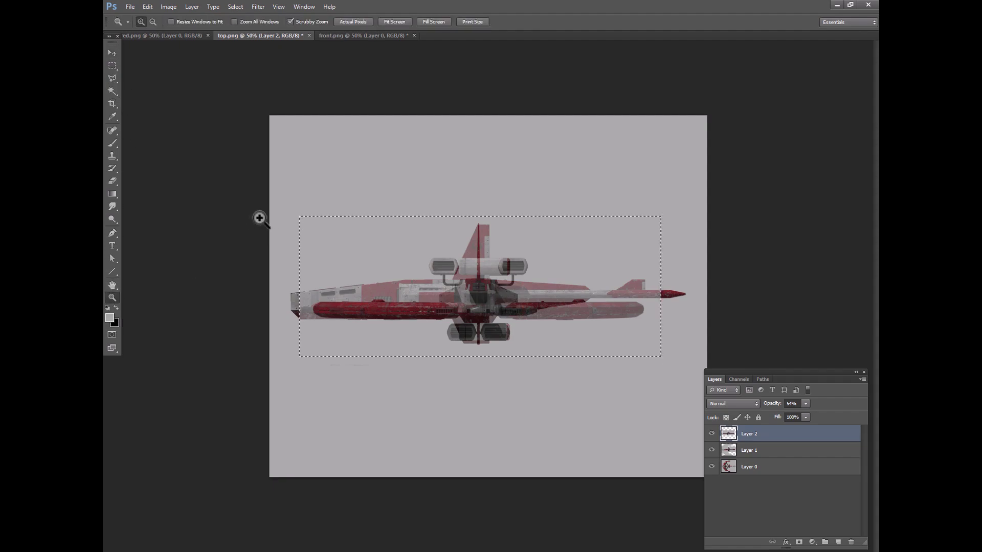
left_click(260, 219)
left_click(260, 219)
left_click(158, 173, "alt")
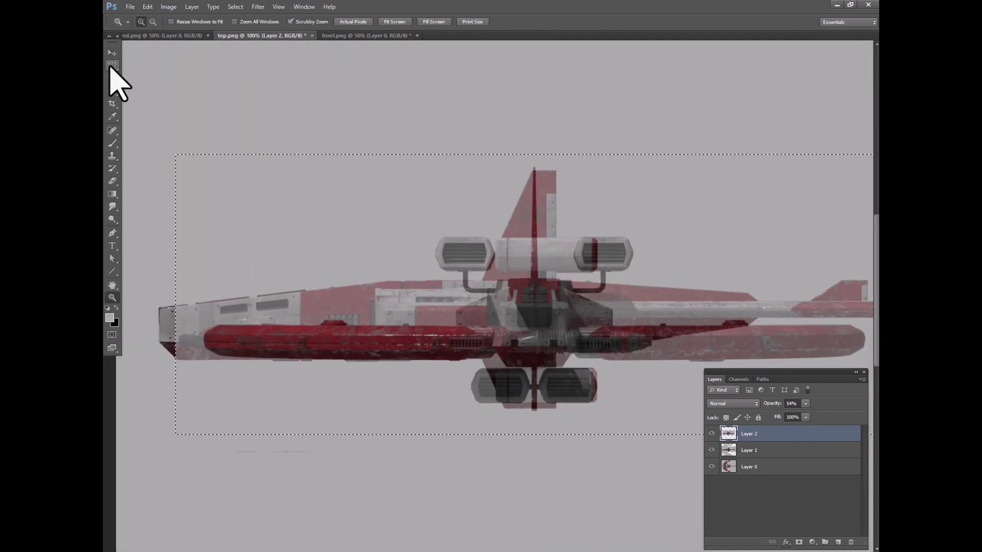
left_click(112, 66)
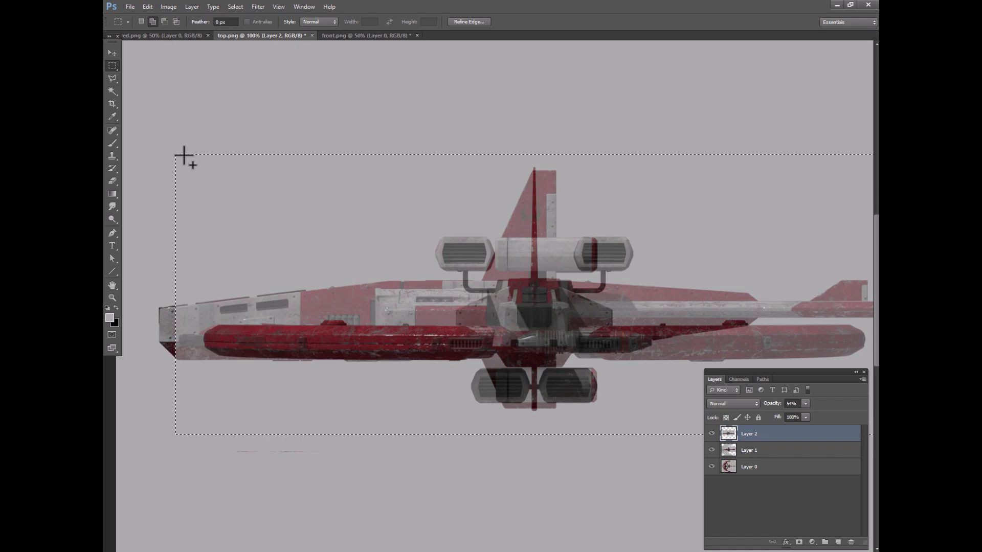
left_click_drag(184, 156, 113, 435, "shift")
left_click_drag(234, 179, 118, 154, "shift")
Extend the selection out to the canvas's right edge.
left_click(112, 285)
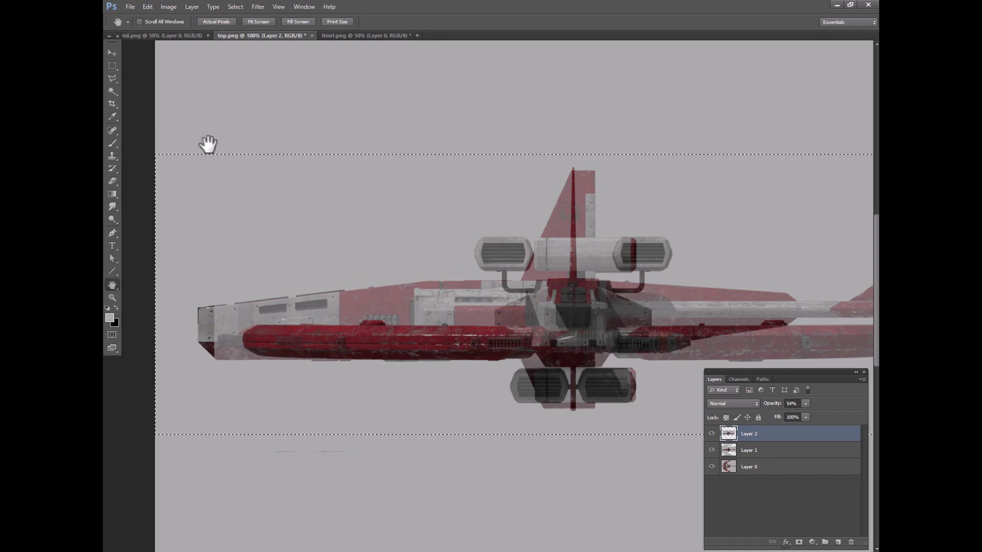
left_click(113, 298)
double_click(263, 116)
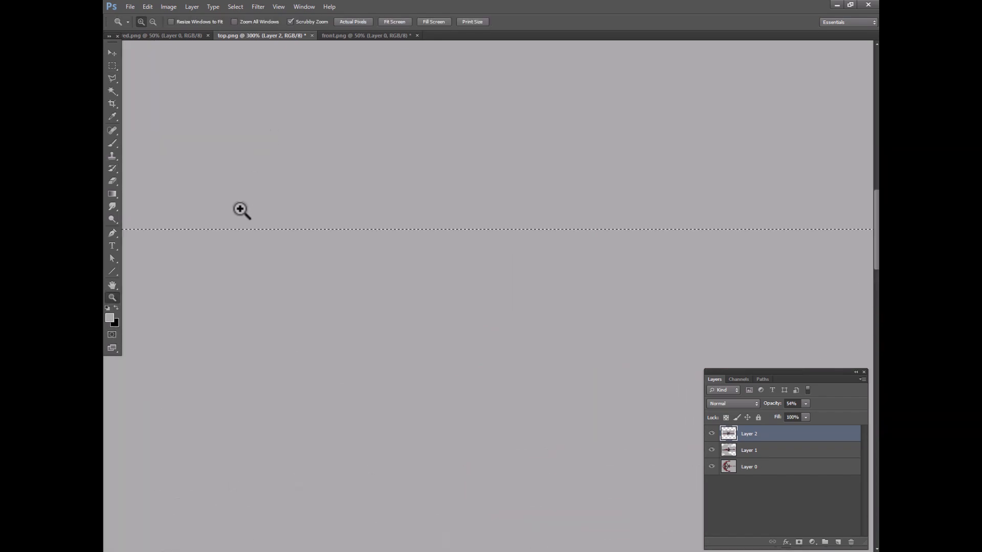
left_click(242, 208, "alt")
left_click(765, 307, "alt")
left_click(754, 296)
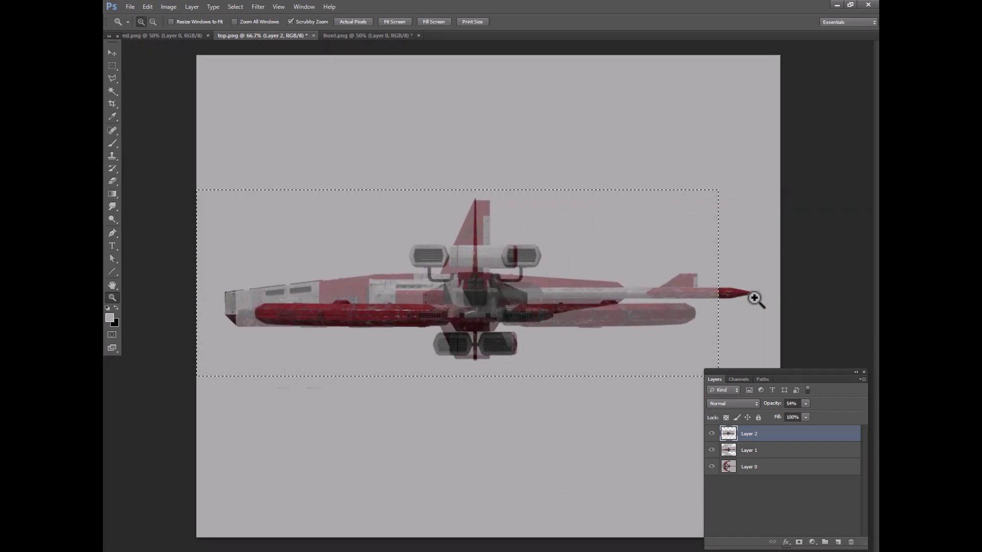
left_click(112, 66)
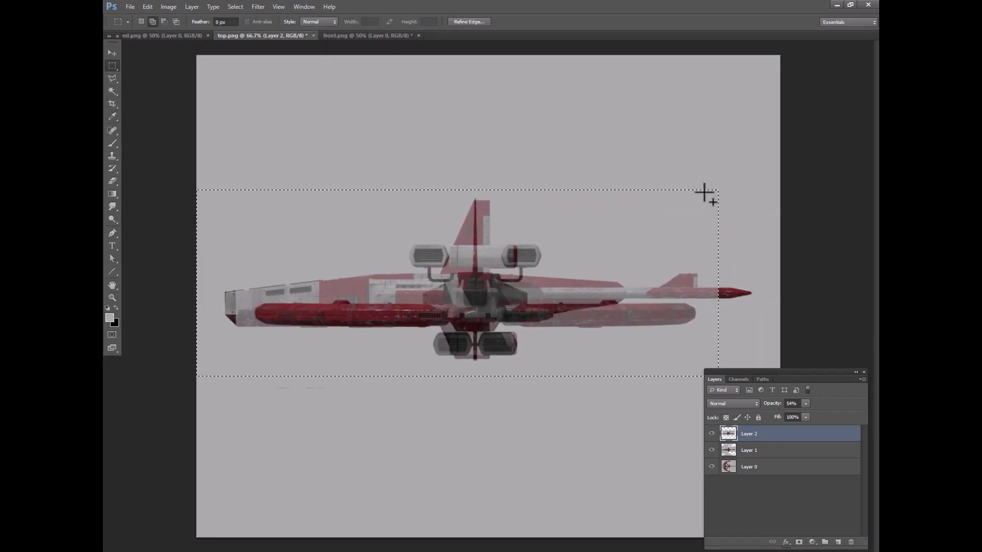
left_click_drag(705, 190, 862, 376, "shift")
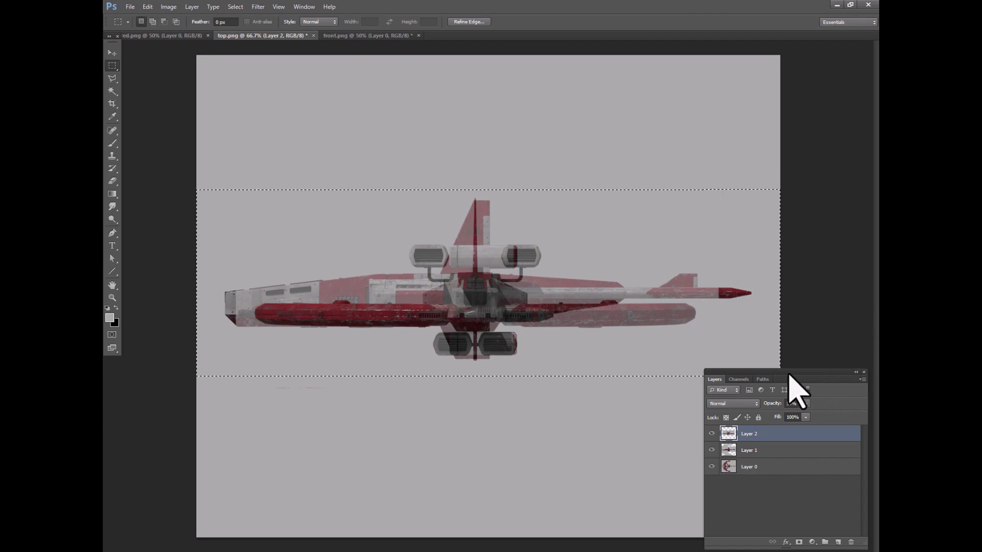
left_click_drag(789, 377, 531, 440)
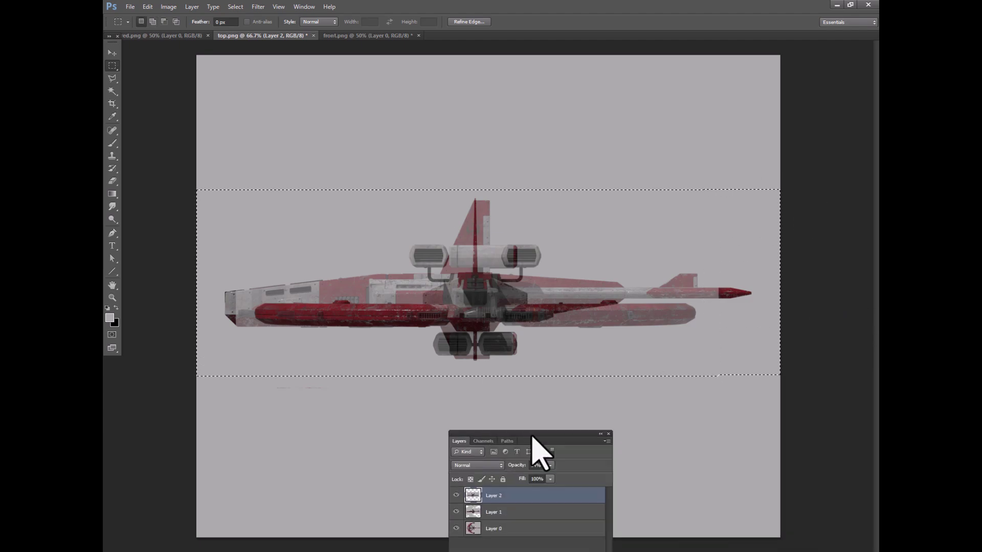
Add the area beyond the ship's nose and subtract a strip on the right.
left_click(112, 298)
left_click(810, 377)
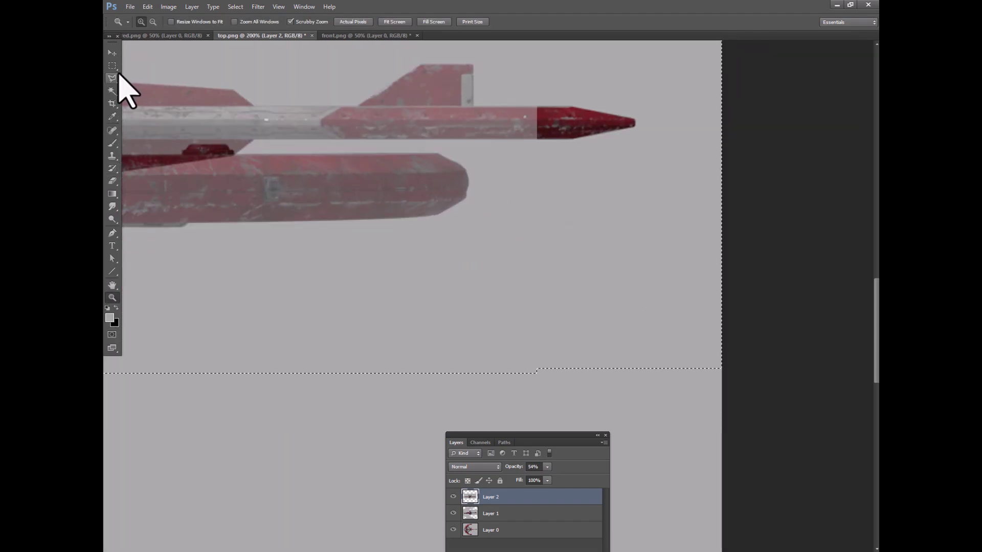
left_click(112, 65)
left_click_drag(469, 315, 828, 373, "shift")
scroll(715, 248, "up", 2)
scroll(716, 248, "up", 6)
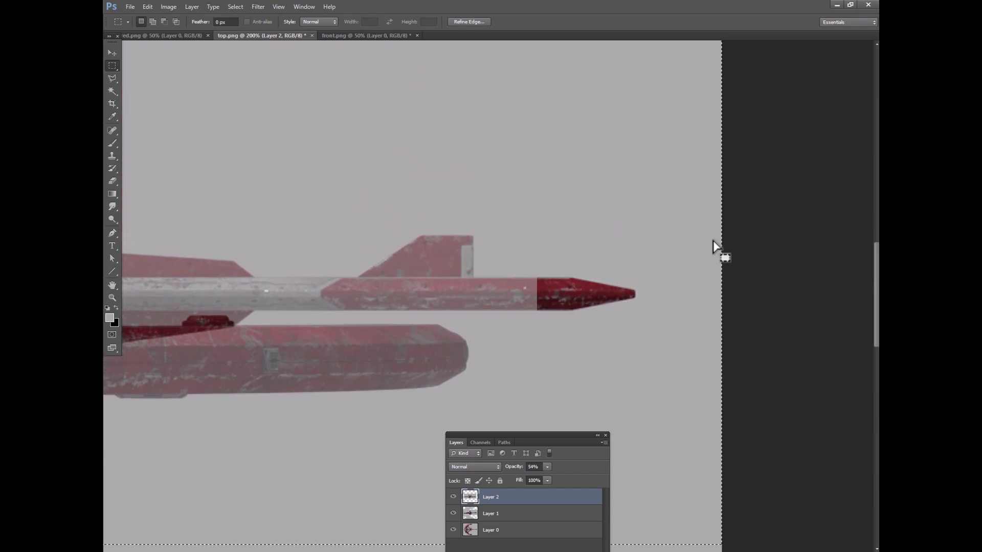
left_click_drag(471, 57, 770, 92, "alt")
left_click(112, 298)
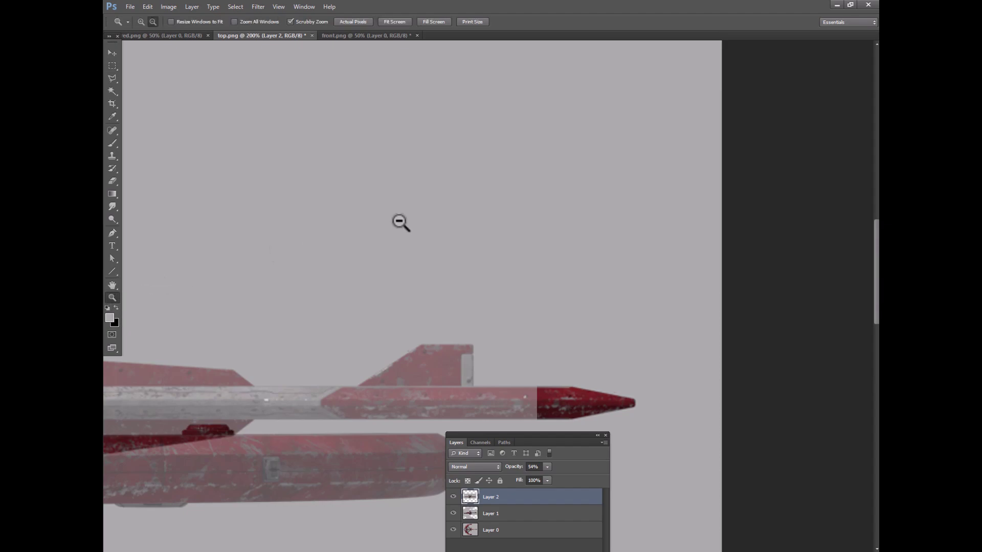
left_click(401, 221, "alt")
Hide Layer 2, crop to the selection, and flatten the image, discarding the hidden layer.
left_click(547, 467)
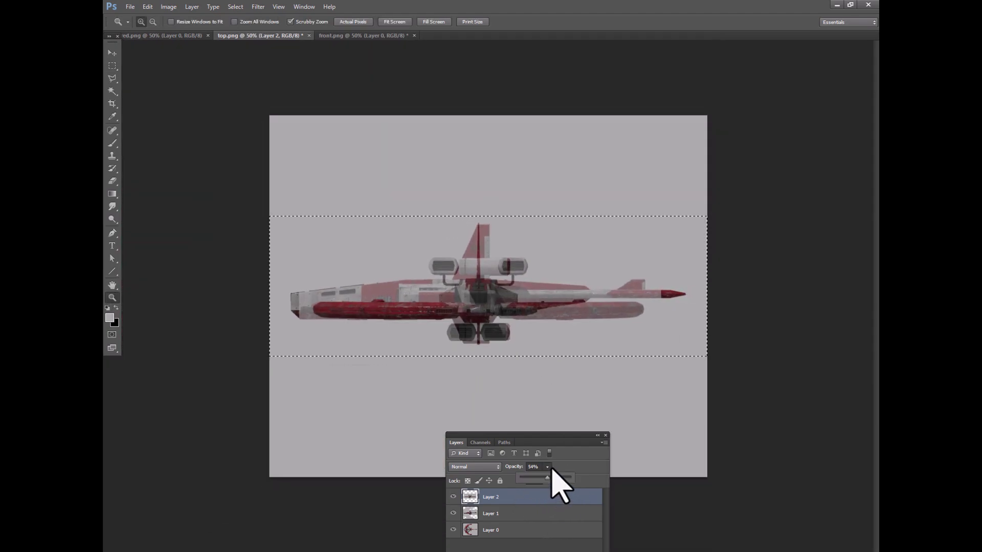
left_click_drag(548, 478, 670, 481)
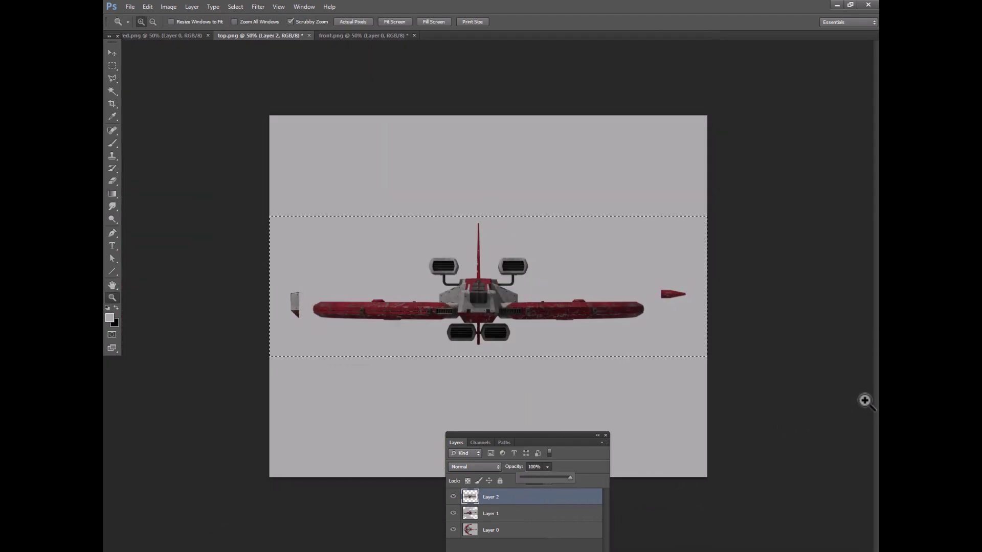
left_click(453, 497)
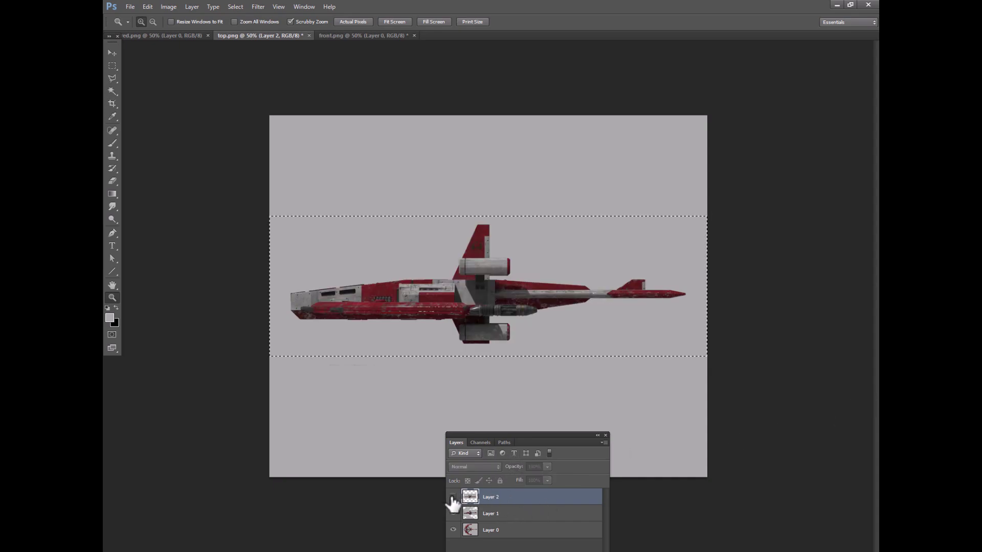
left_click(169, 7)
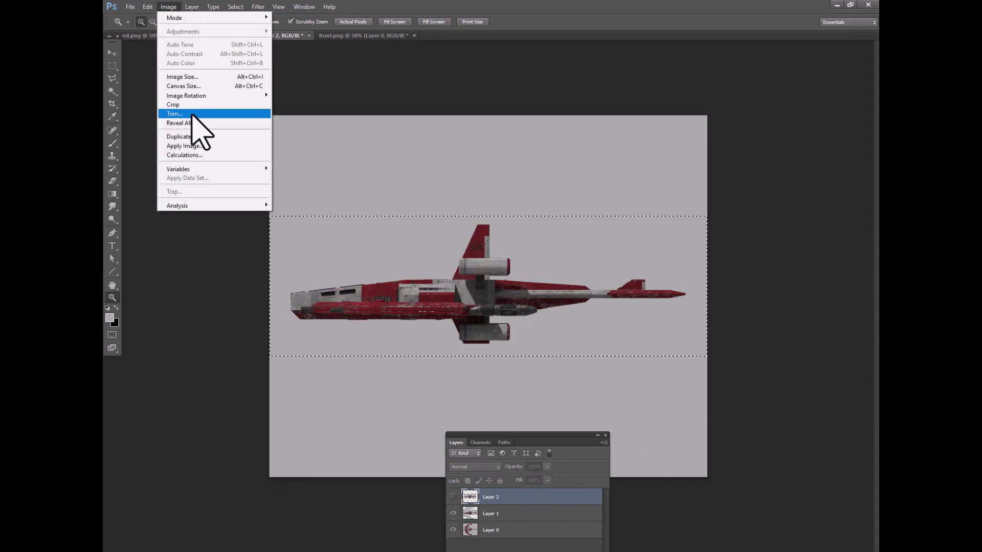
left_click(189, 107)
left_click(112, 53)
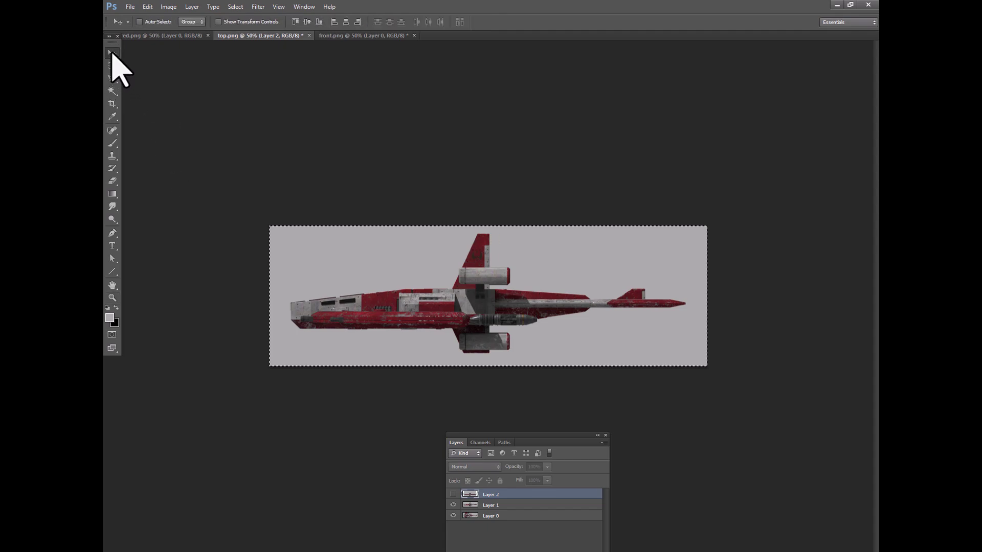
left_click(604, 443)
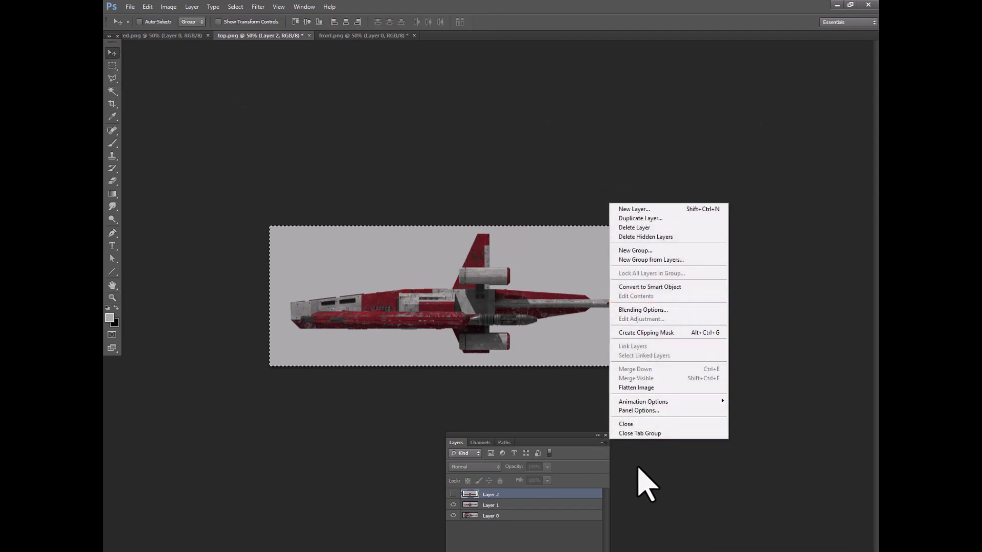
left_click(655, 386)
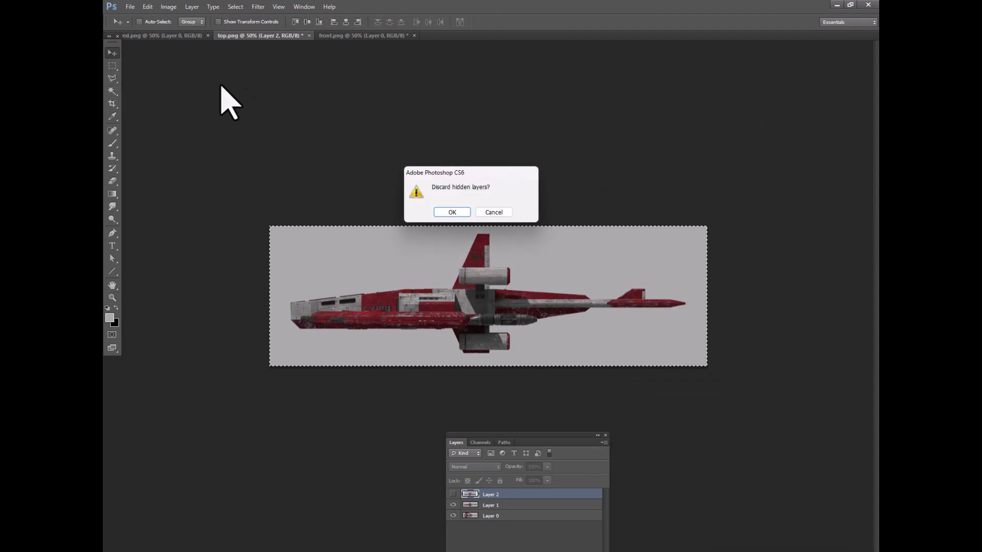
left_click(452, 213)
Save the flattened image as top.png with the default PNG options.
left_click(130, 7)
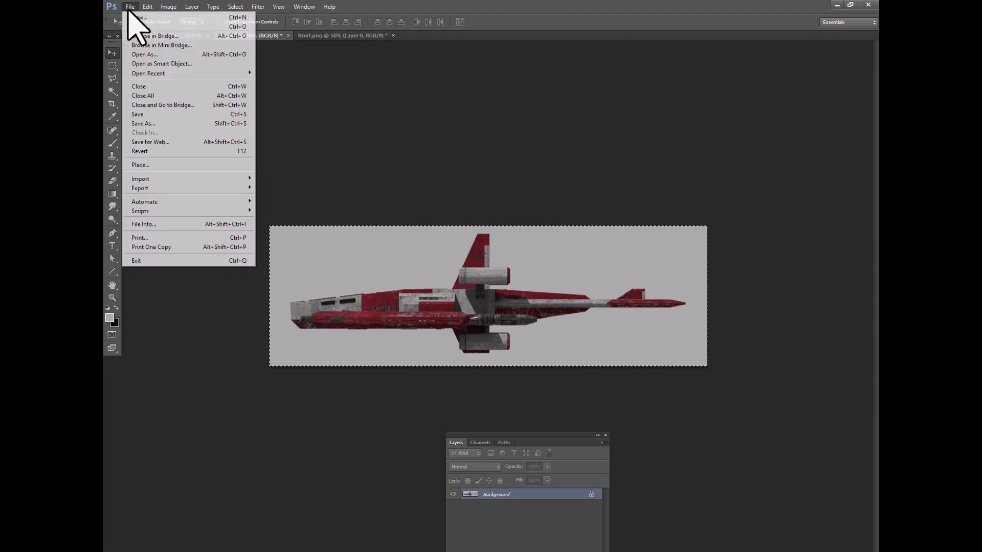
left_click(150, 124)
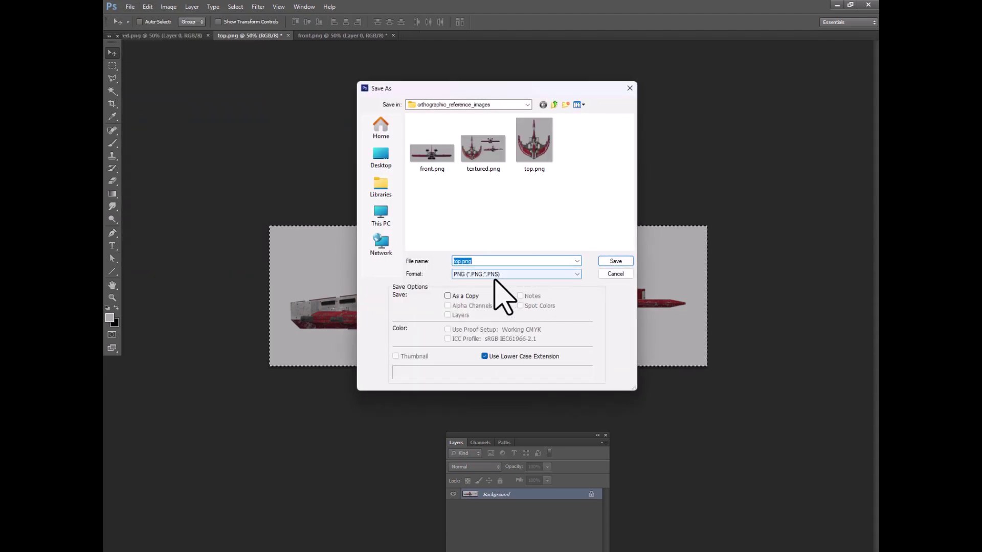
type("top")
key("Return")
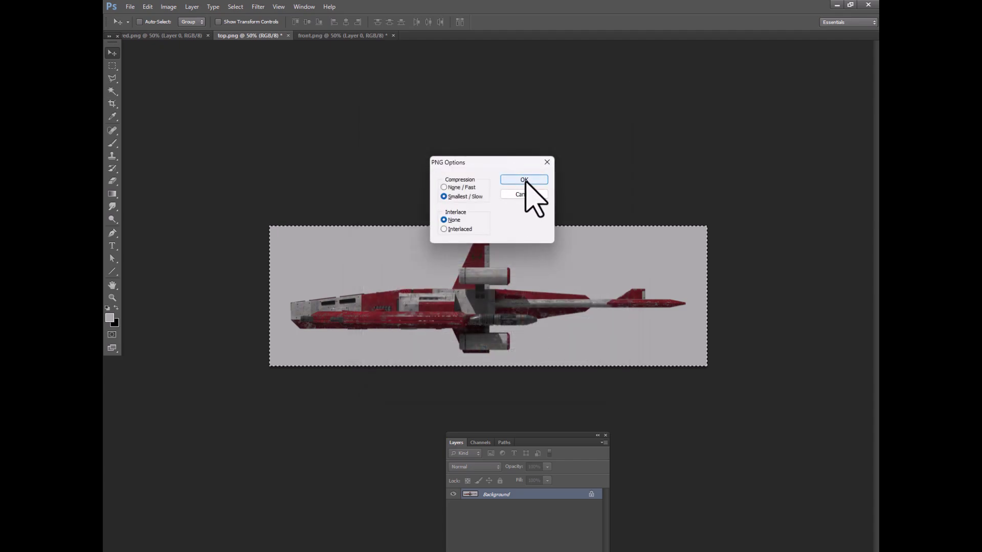
left_click(524, 180)
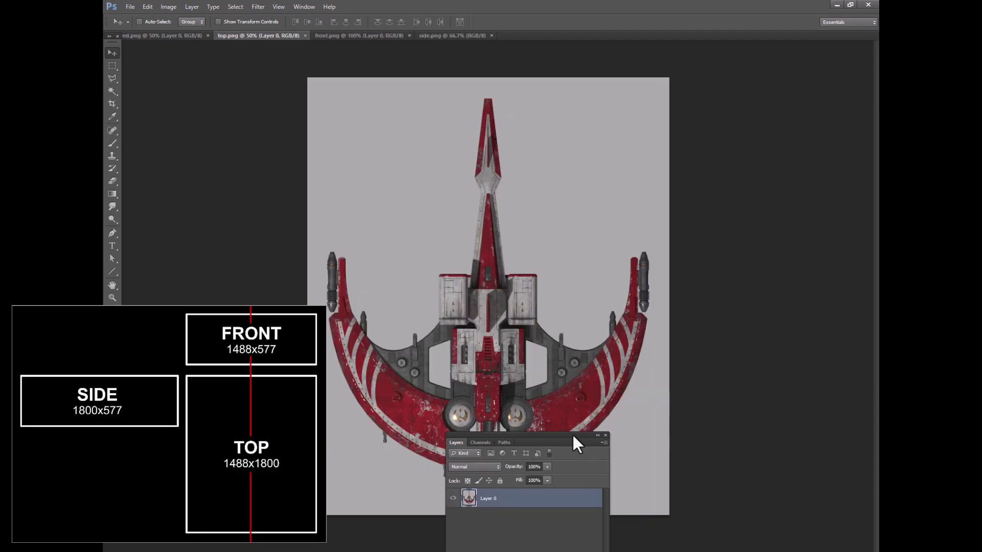
Move the Layers panel aside and confirm top.png's canvas is 1488x1800.
left_click_drag(572, 434, 825, 366)
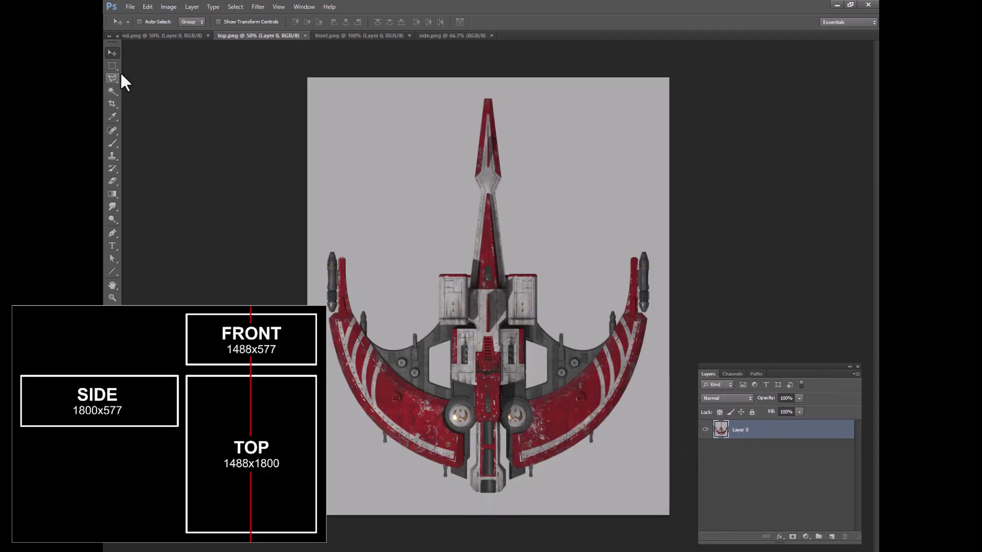
left_click(168, 8)
left_click(194, 86)
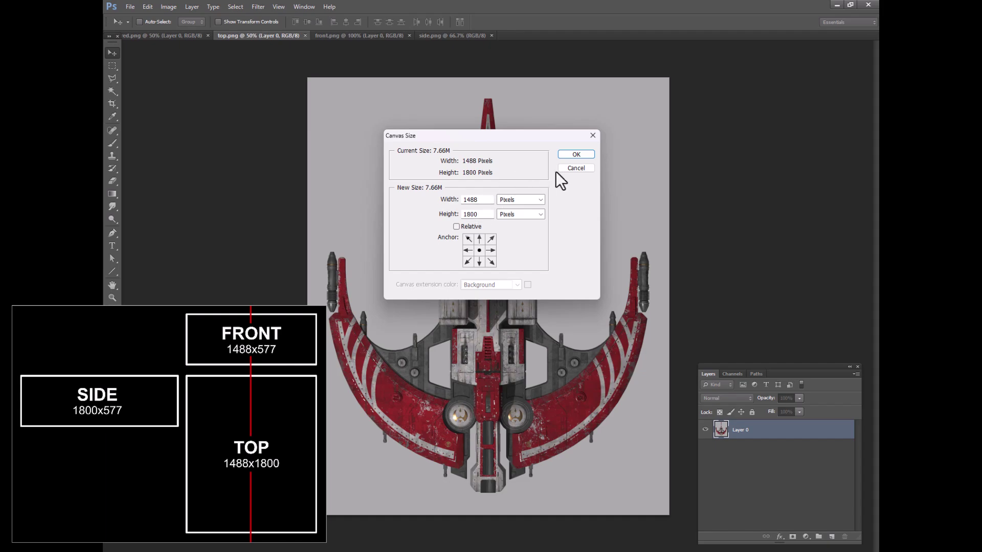
left_click(573, 169)
Confirm front.png's image size is 1488x577, cancelling without changes.
left_click(344, 34)
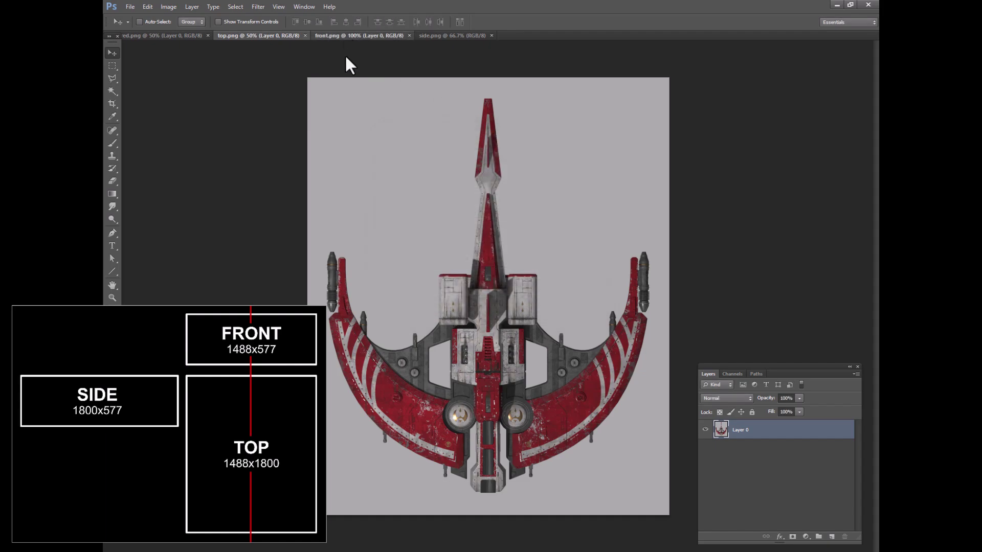
left_click(169, 7)
left_click(194, 76)
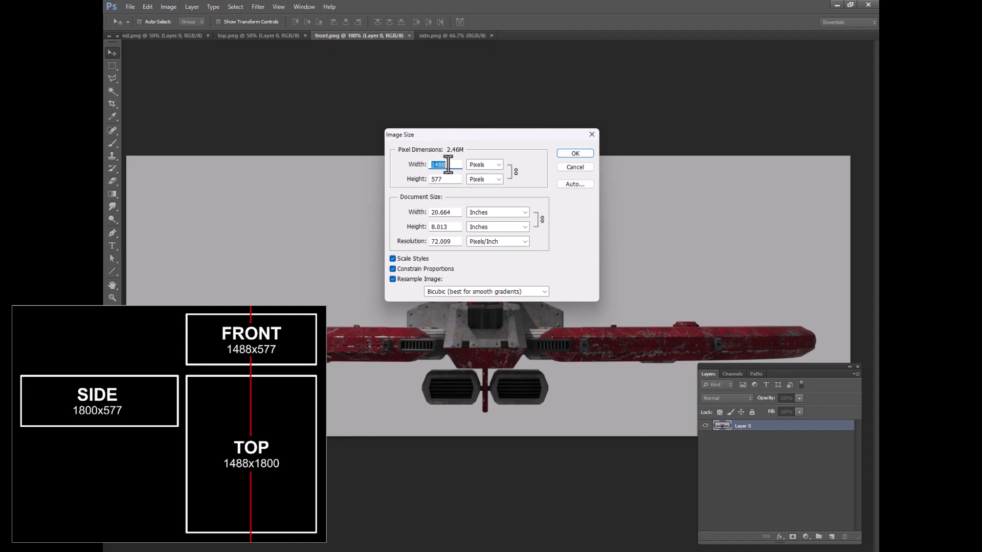
left_click(573, 168)
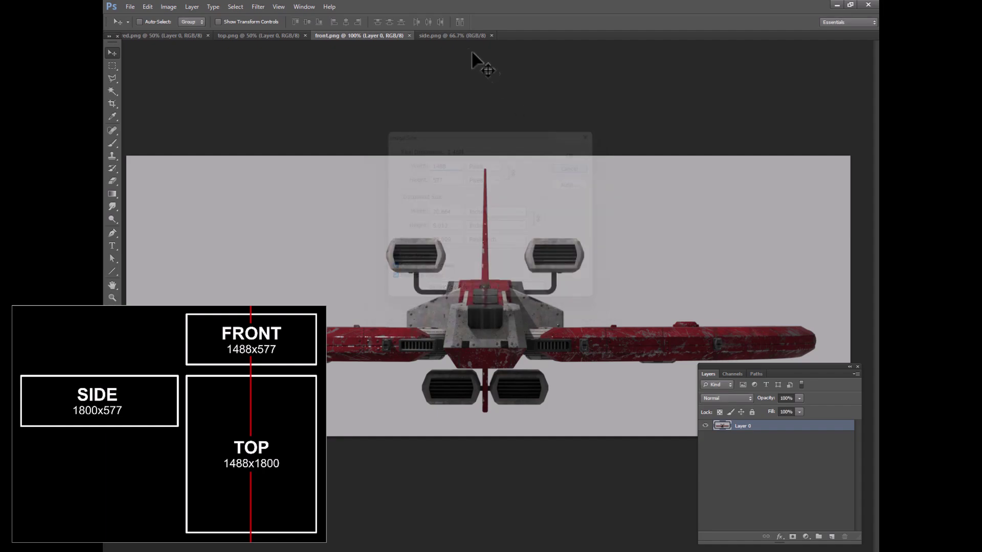
Confirm side.png's canvas size is 1800x577, cancelling without changes.
left_click(448, 35)
left_click(169, 6)
left_click(213, 86)
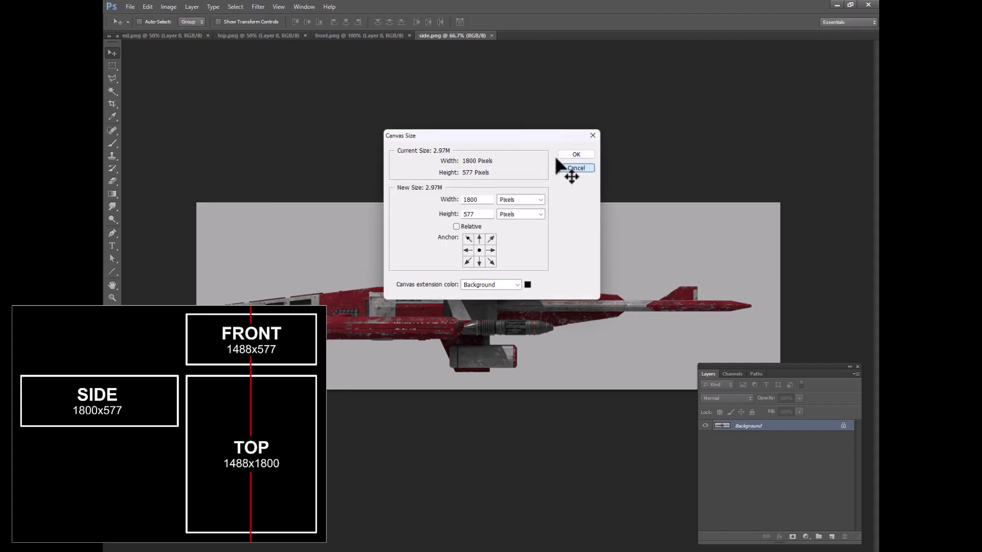
left_click(576, 168)
Flip through the top, front and side images, ending back on top.png.
left_click(277, 35)
left_click(346, 35)
left_click(425, 37)
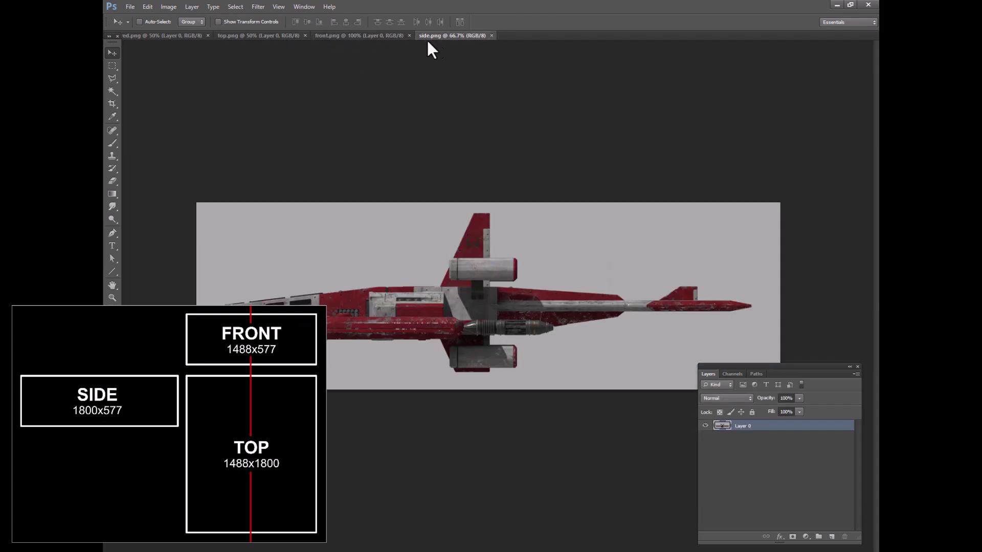
left_click(361, 35)
left_click(271, 35)
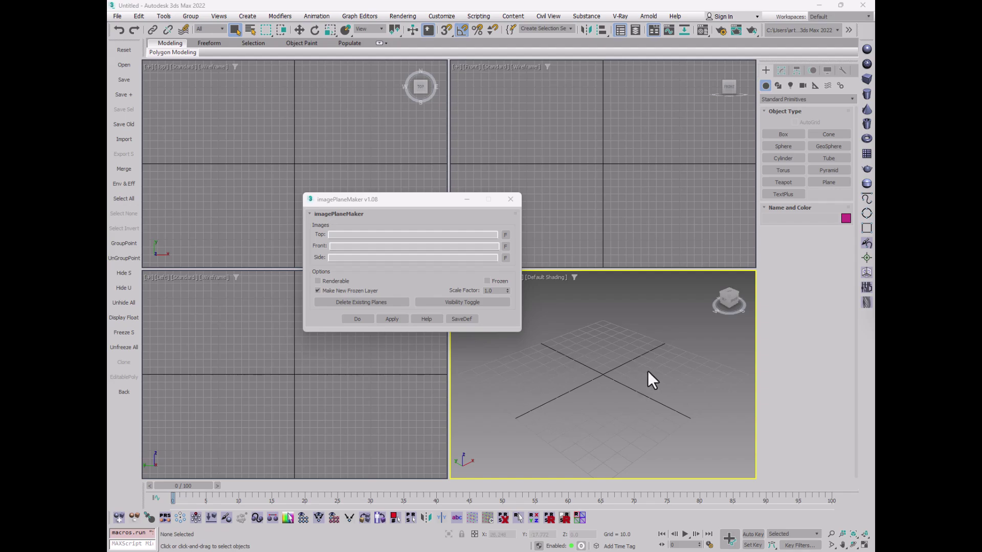
Load top.png, front.png and side.png into imagePlaneMaker's Top, Front and Side slots and apply.
left_click(506, 235)
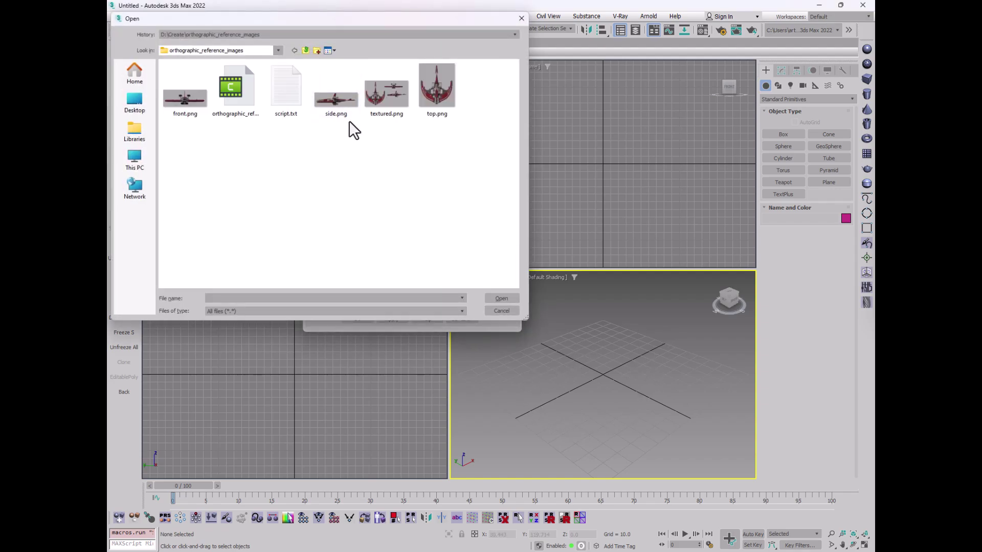
double_click(424, 95)
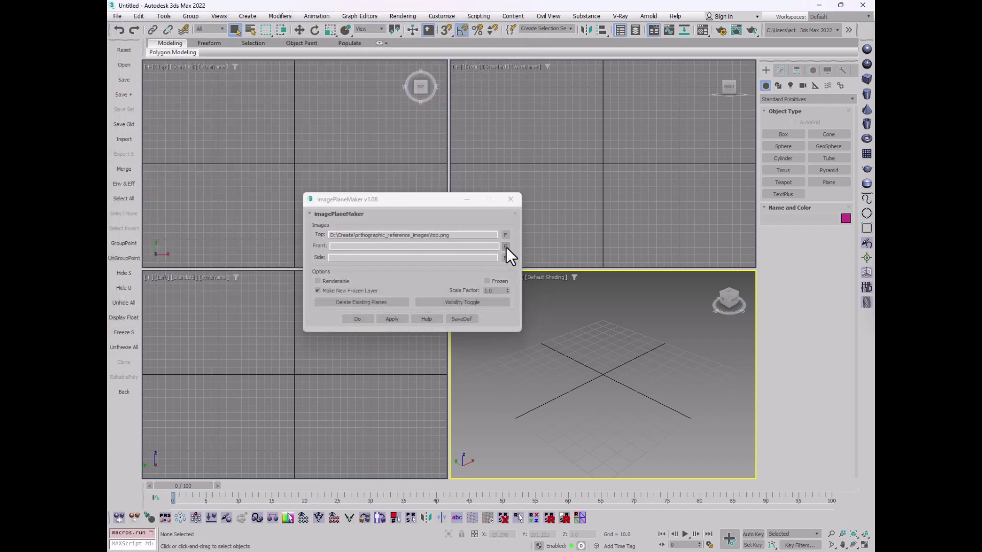
left_click(506, 247)
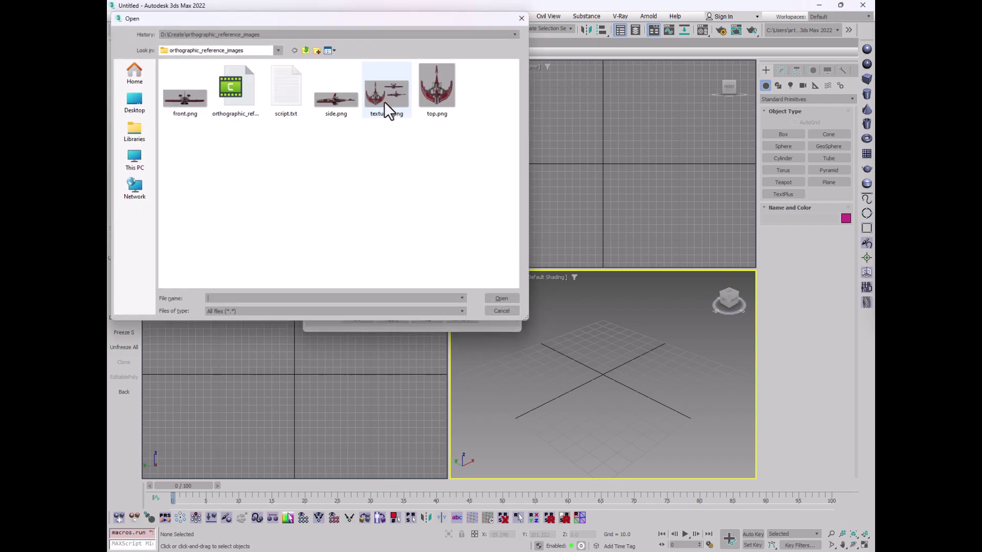
left_click(185, 103)
double_click(185, 102)
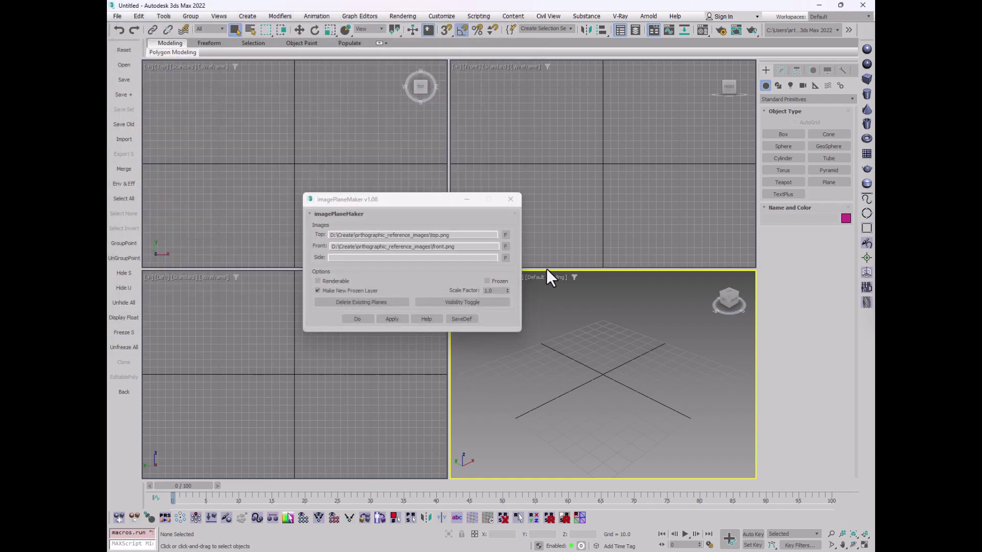
left_click(505, 258)
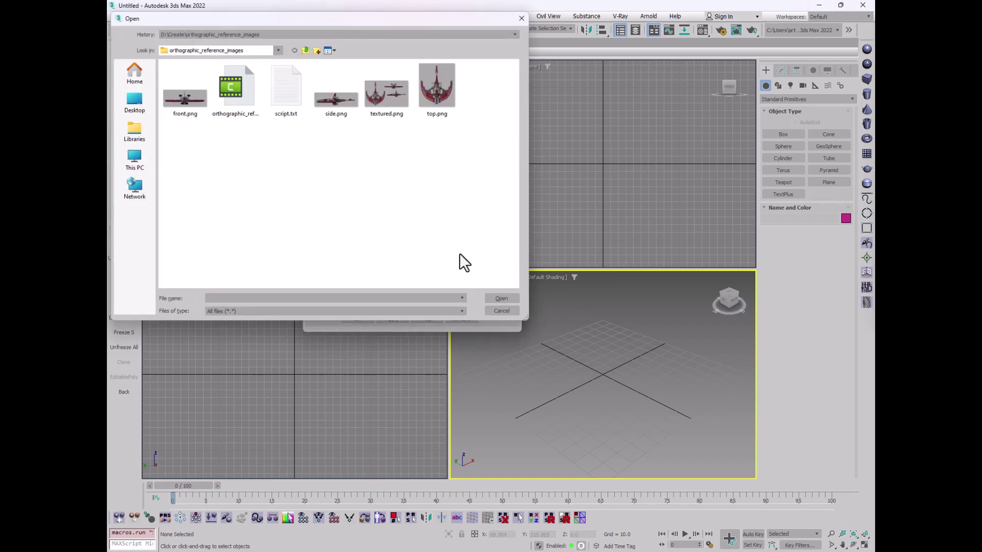
double_click(335, 108)
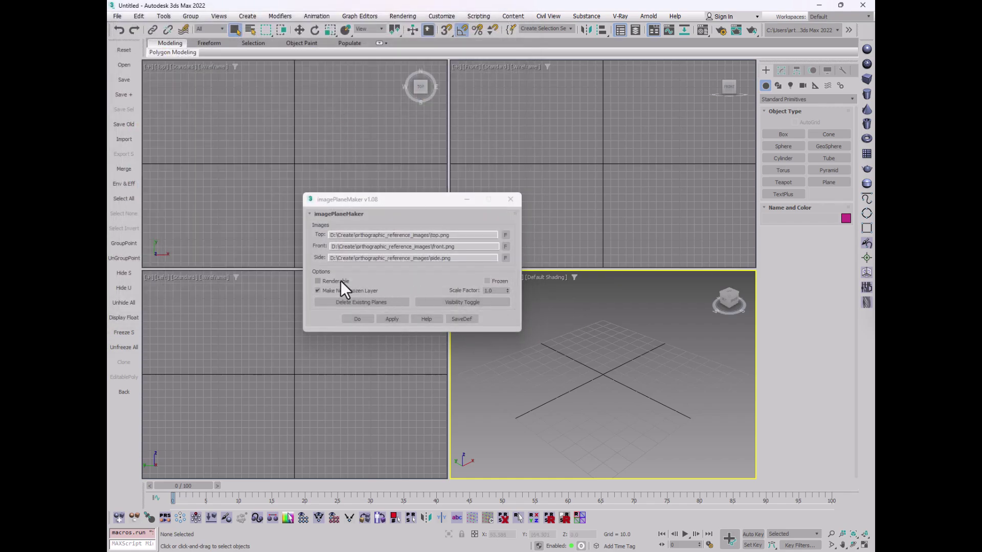
left_click(389, 319)
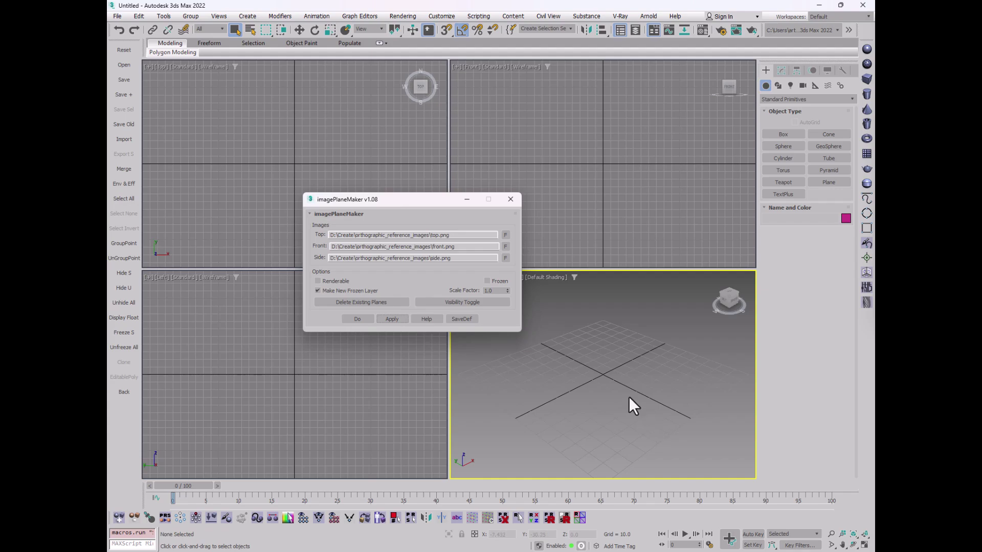
Orbit and maximize the Perspective view over the reference planes, closing imagePlaneMaker.
middle_click_drag(658, 413, 514, 352, "alt")
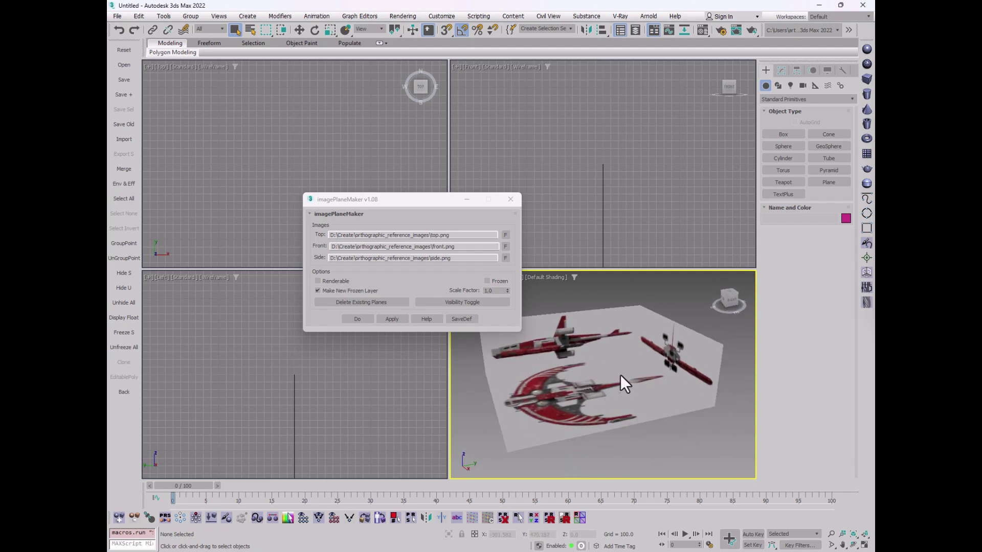
mouse_move(621, 376)
middle_mouse_down("alt")
mouse_move(676, 369)
mouse_move(627, 384)
middle_mouse_up("alt")
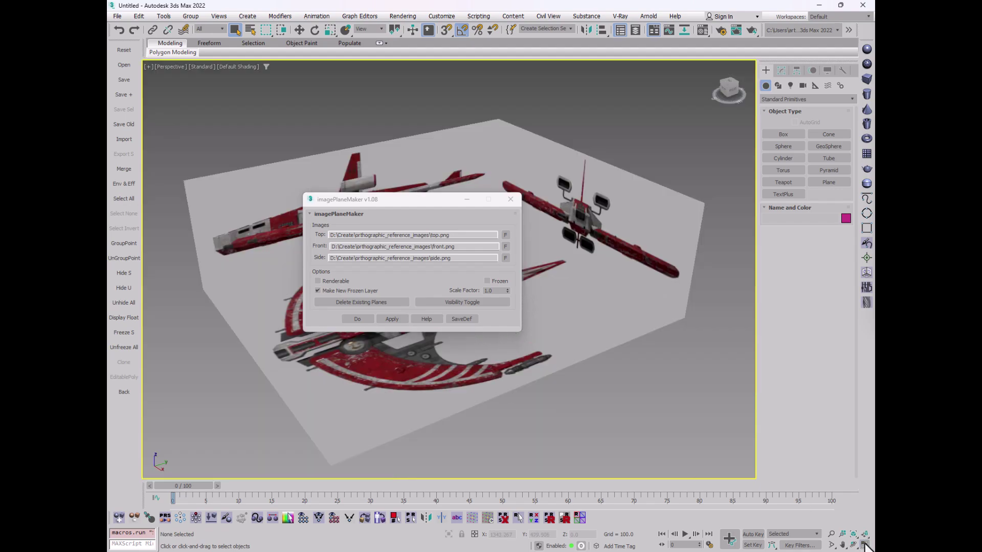
left_click(865, 545)
left_click(506, 205)
middle_click_drag(417, 248, 432, 241)
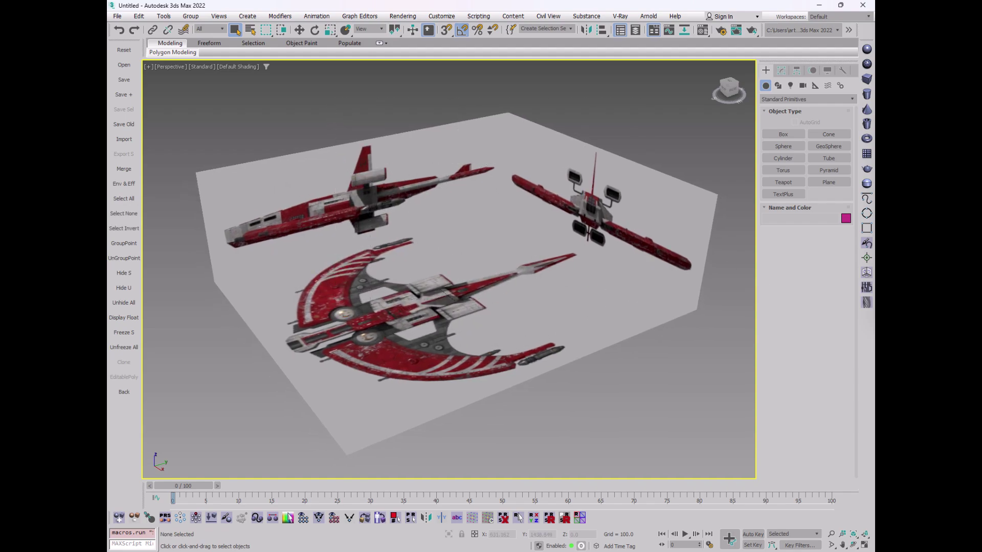
Check the three planes under _imagePlaneMaker in Scene Explorer, then restore four viewports.
key("h")
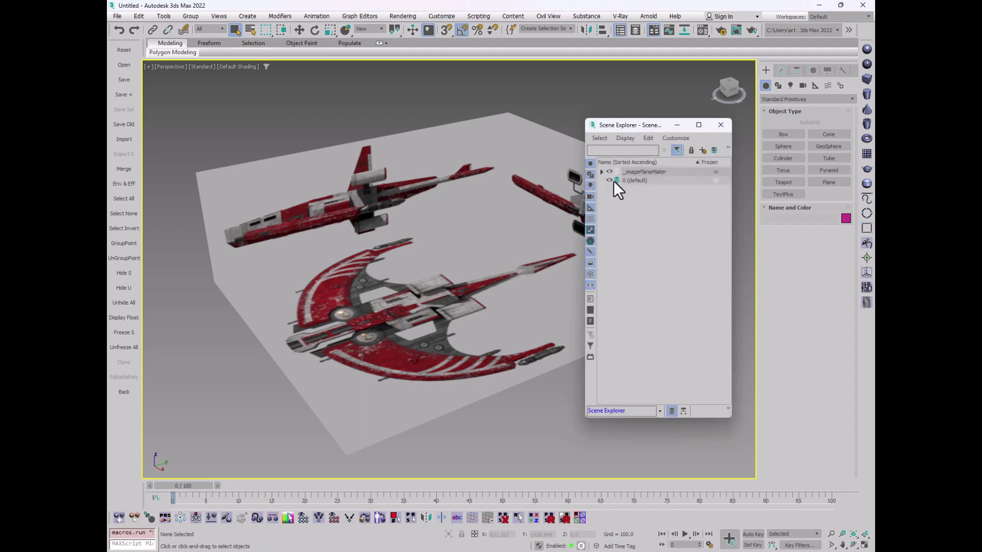
left_click(601, 173)
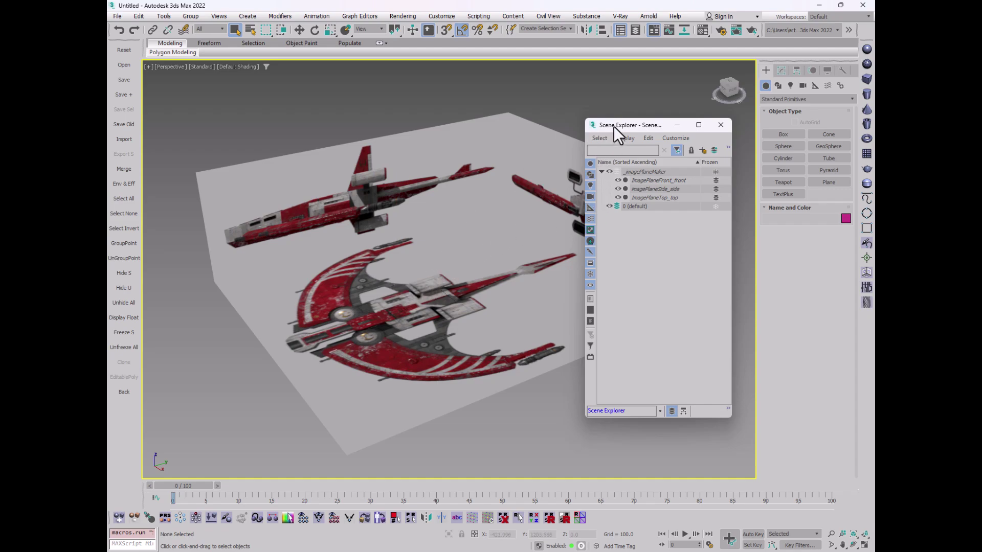
left_click(721, 125)
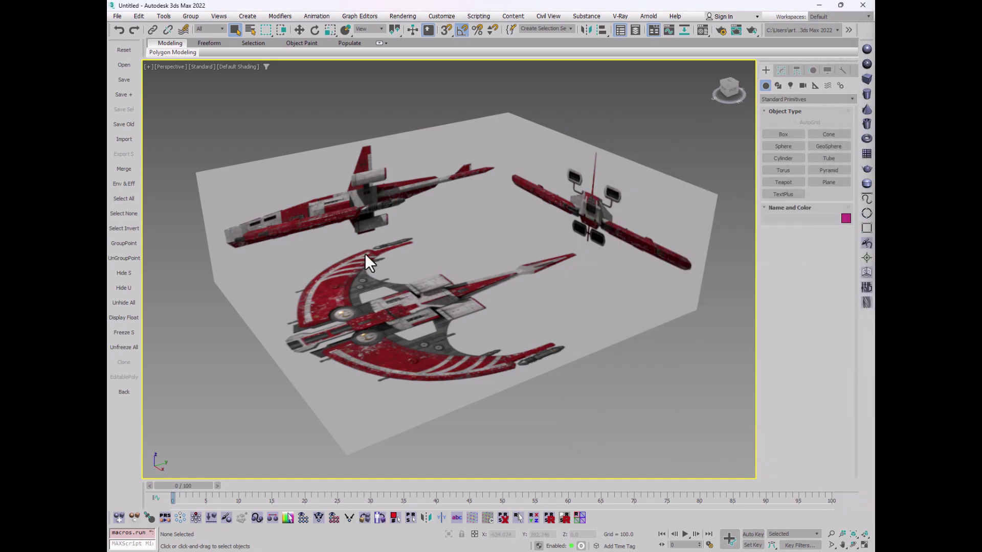
mouse_move(483, 240)
middle_mouse_down("alt")
mouse_move(476, 230)
mouse_move(480, 241)
middle_mouse_up("alt")
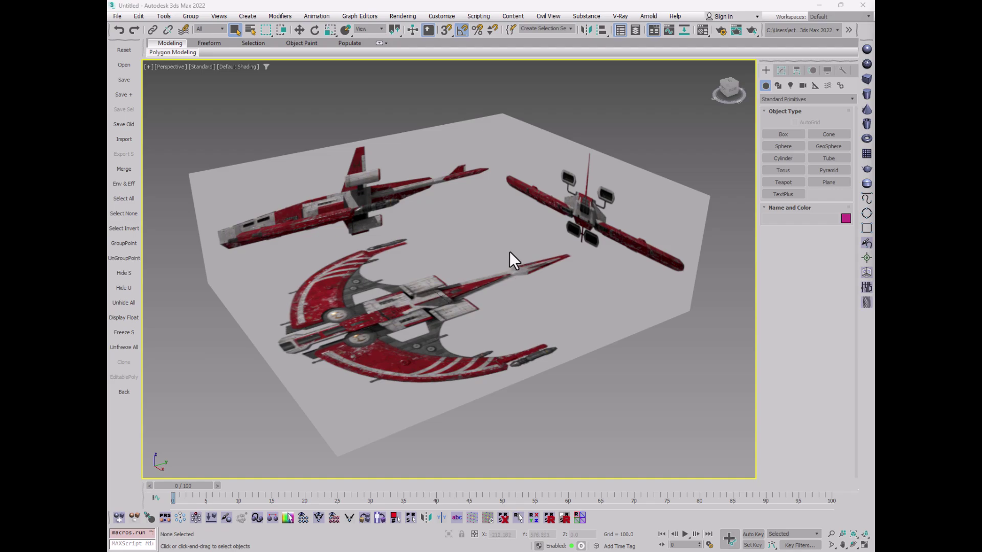
left_click(865, 546)
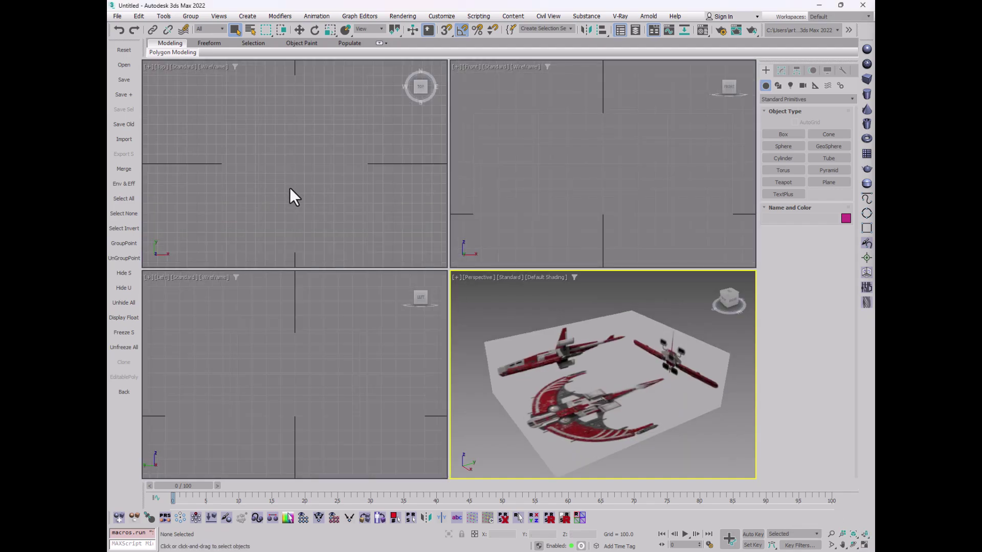
Draw a flat box over the ship's rear in the shaded, framed Top view.
middle_click_drag(290, 187, 278, 175)
key("F3")
key("z")
scroll(287, 202, "up", 3)
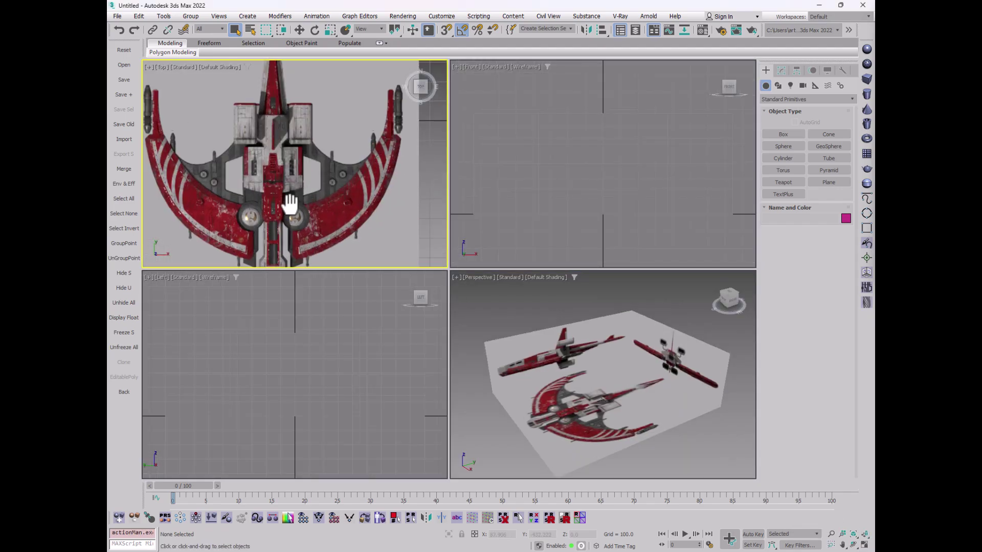
scroll(285, 202, "down", 1)
left_click(794, 137)
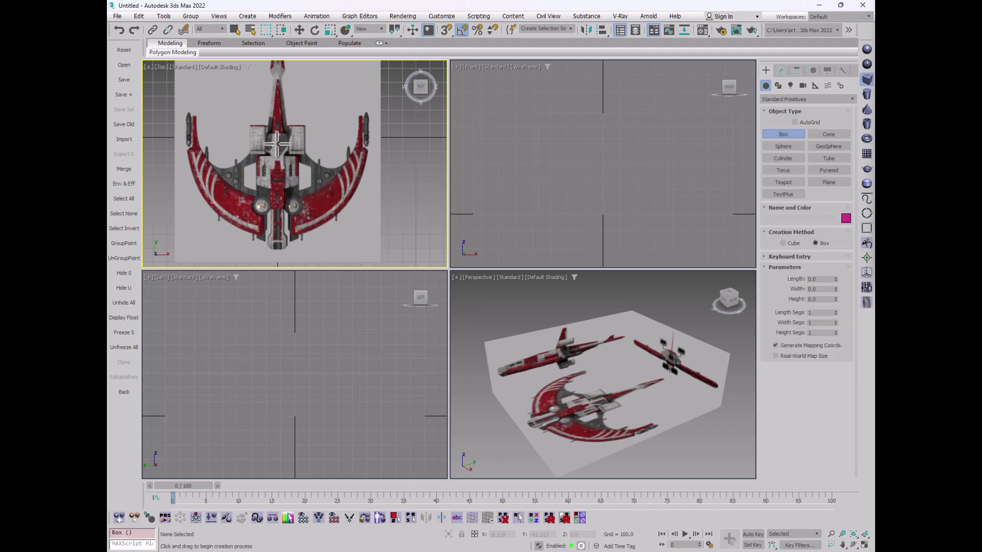
scroll(285, 223, "up", 3)
left_click_drag(277, 173, 329, 214)
left_click(289, 190)
scroll(287, 177, "down", 2)
left_click(324, 201)
Raise the box in the side view and enable See-Through in its Object Properties.
middle_click_drag(404, 367, 379, 358)
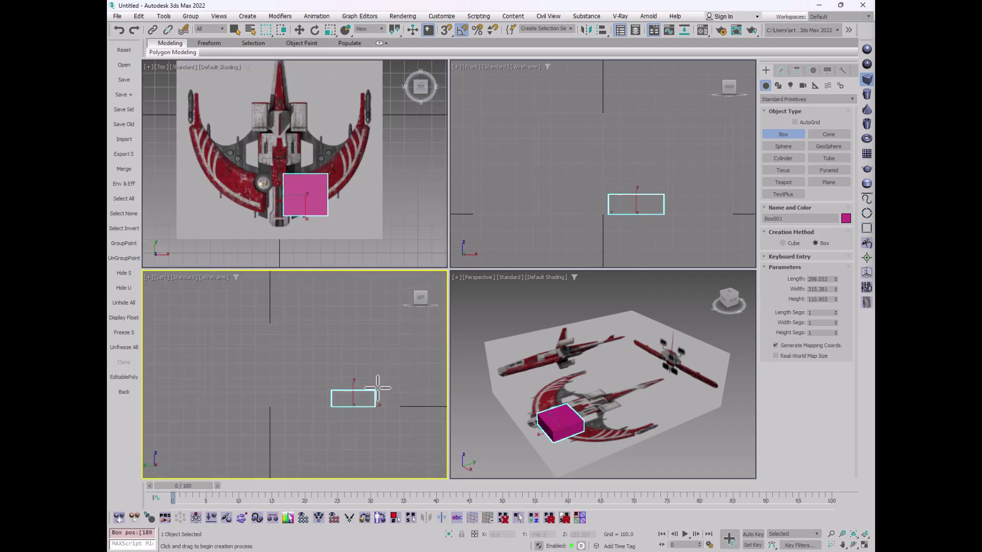
key("w")
left_click_drag(351, 398, 353, 377)
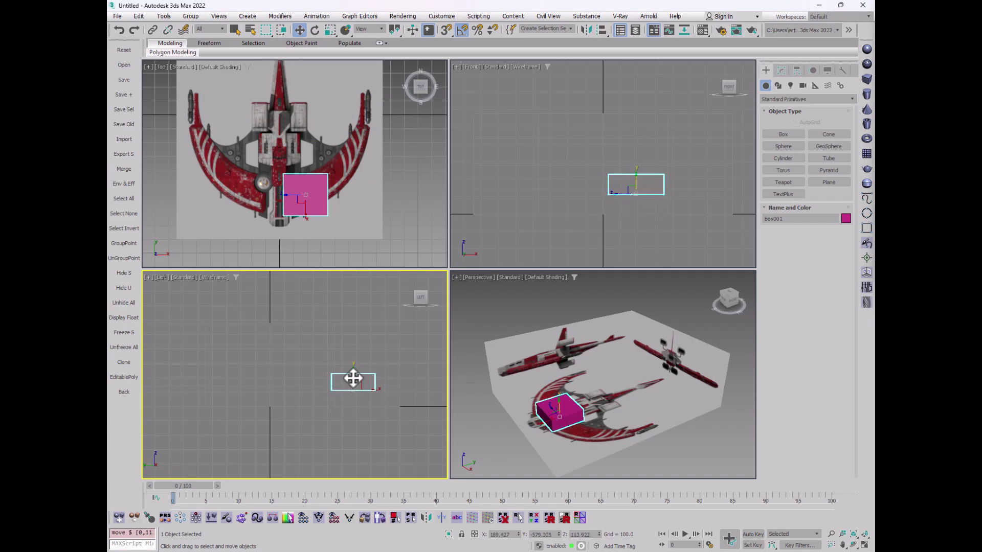
right_click(352, 377)
left_click(386, 446)
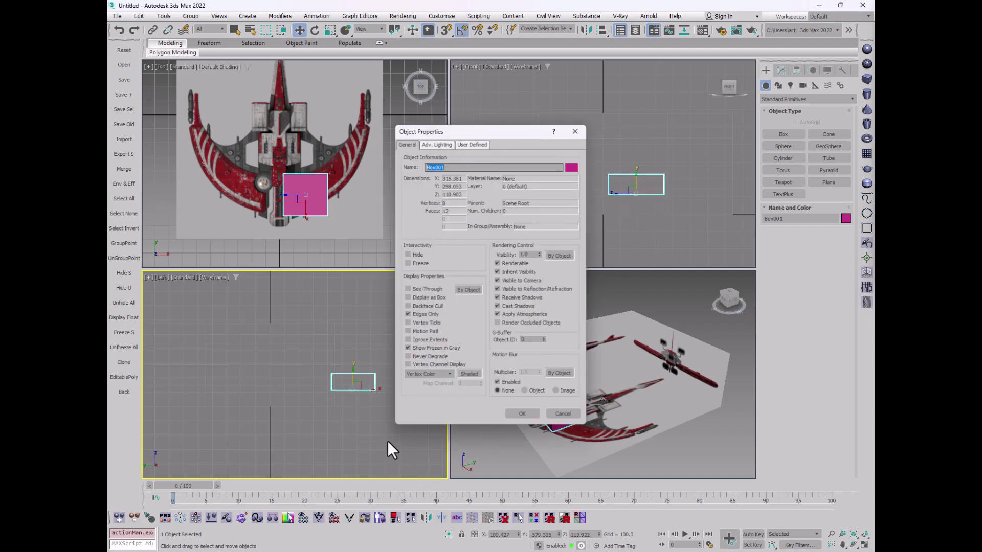
left_click(414, 290)
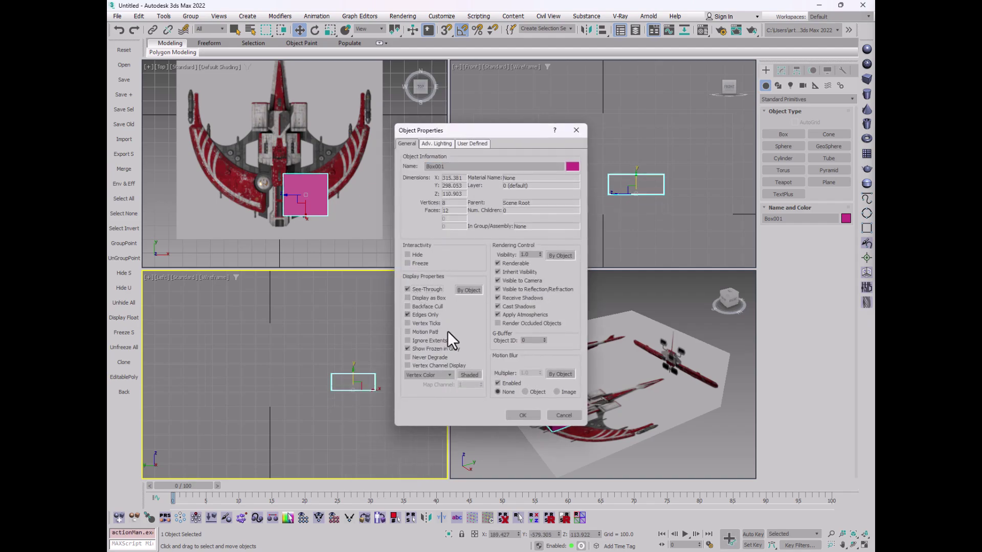
left_click(527, 416)
Reselect and frame the box in Top, and shade the side viewport.
left_click(374, 322)
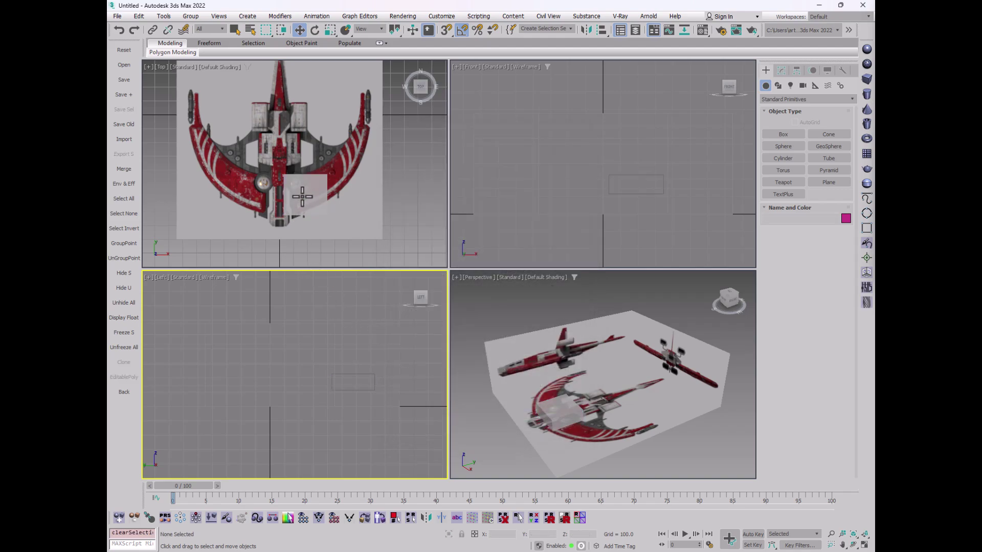
left_click(303, 197)
key("z")
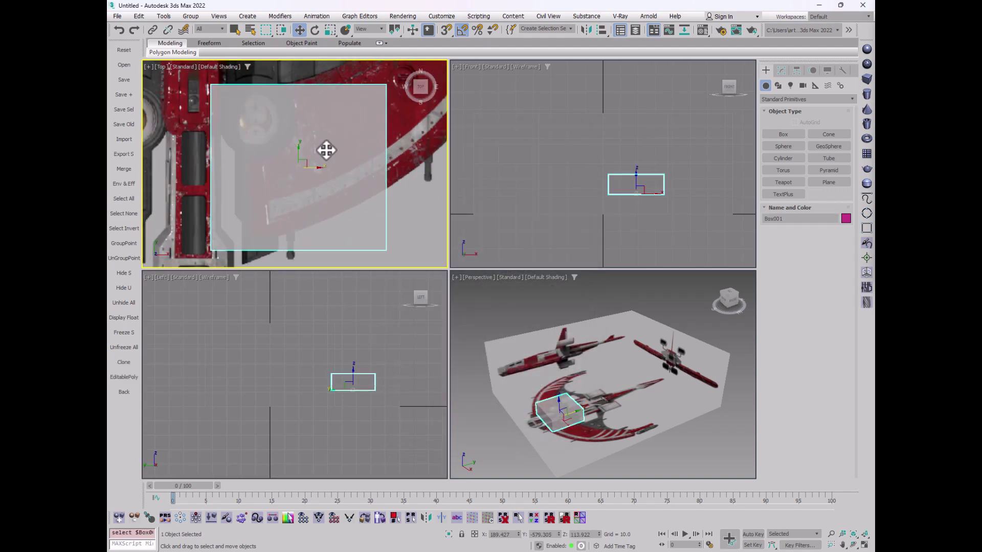
scroll(320, 141, "down", 3)
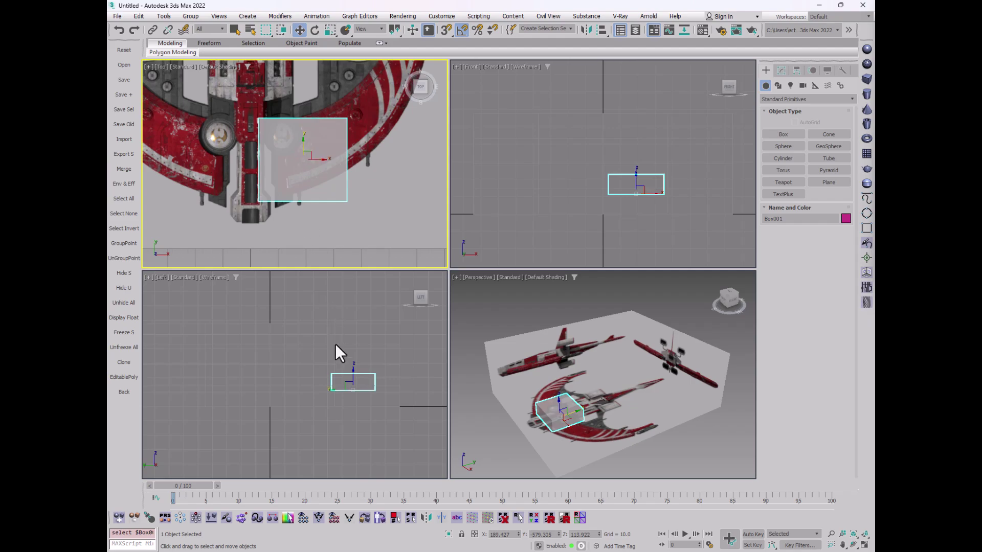
mouse_move(335, 345)
middle_mouse_down()
mouse_move(319, 338)
mouse_move(349, 380)
middle_mouse_up()
key("F3")
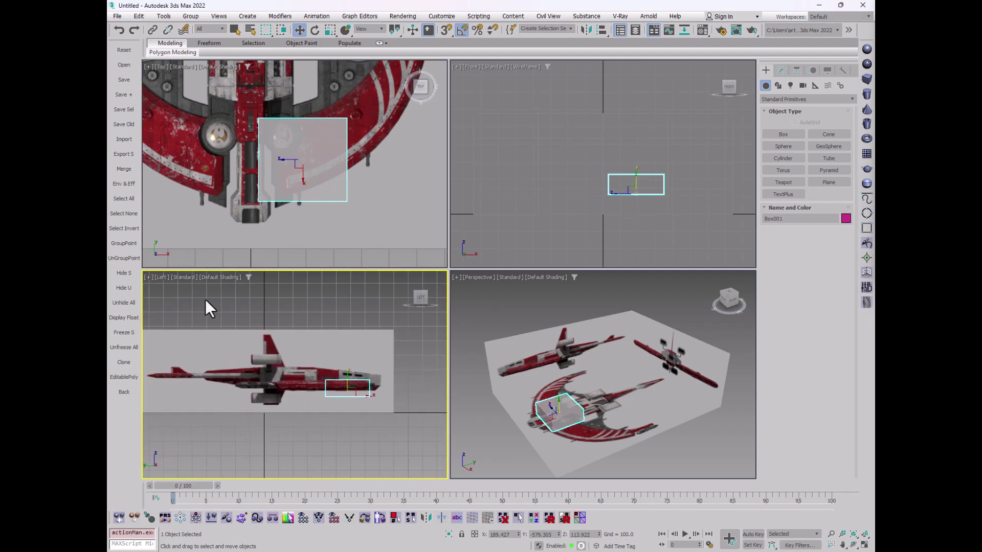
Switch the side viewport to Right and raise the box to wing height.
left_click(162, 278)
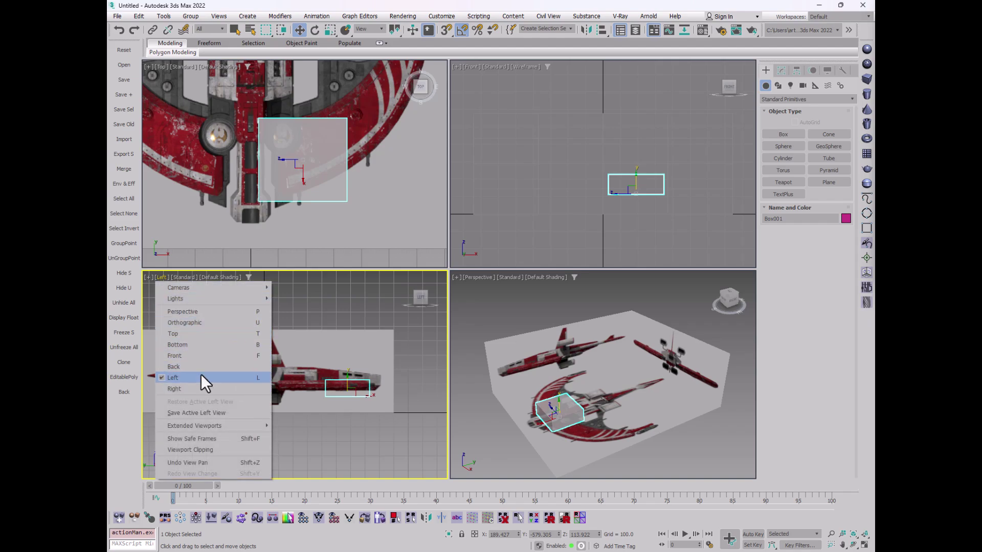
left_click(208, 388)
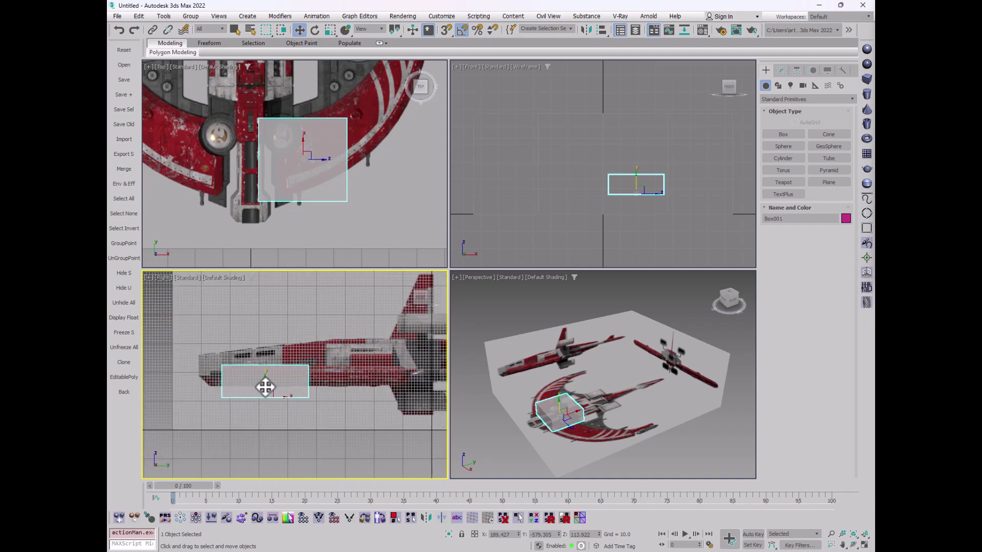
scroll(264, 388, "down", 5)
mouse_move(263, 385)
left_mouse_down()
mouse_move(283, 357)
mouse_move(267, 382)
left_mouse_up()
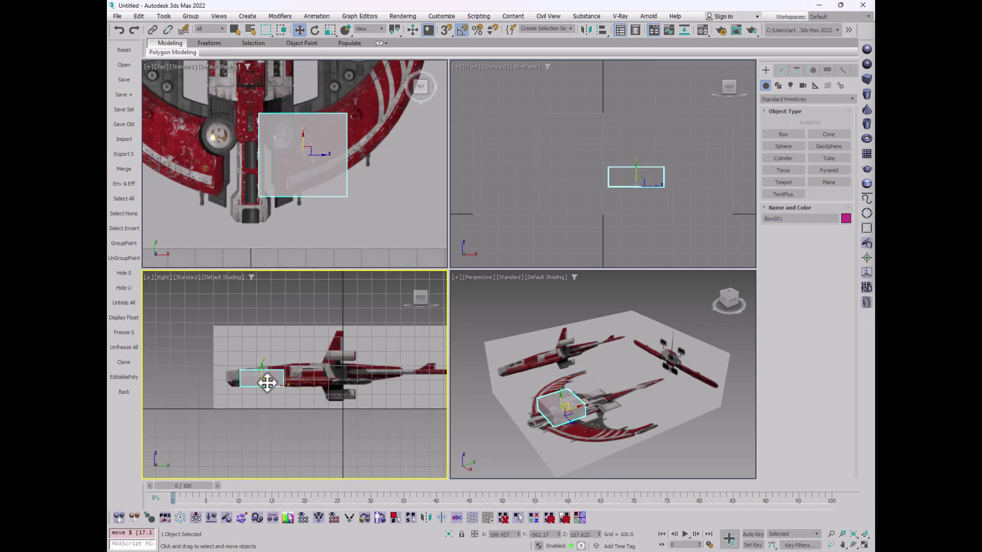
middle_click_drag(294, 155, 303, 180)
Convert Box001 to an Editable Poly and enter Vertex mode.
left_click(782, 72)
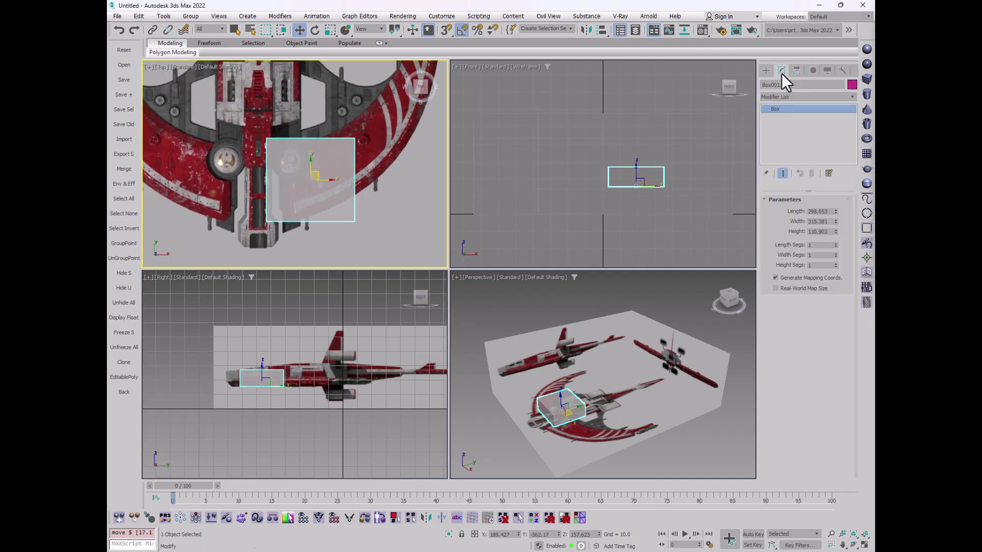
right_click(801, 111)
left_click(816, 194)
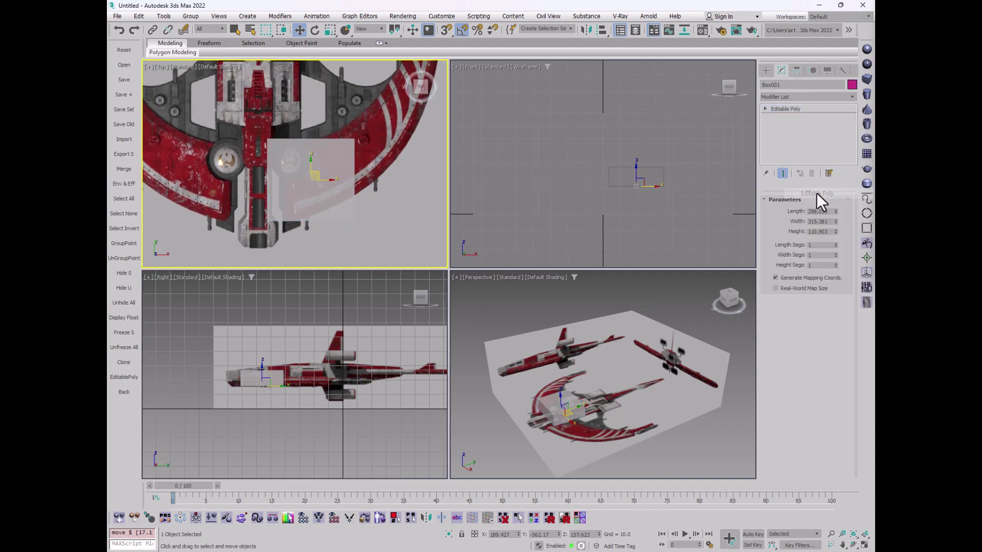
left_click(781, 211)
Select the four right-side vertices and drag them outward to skew the wing.
left_click_drag(347, 127, 369, 230)
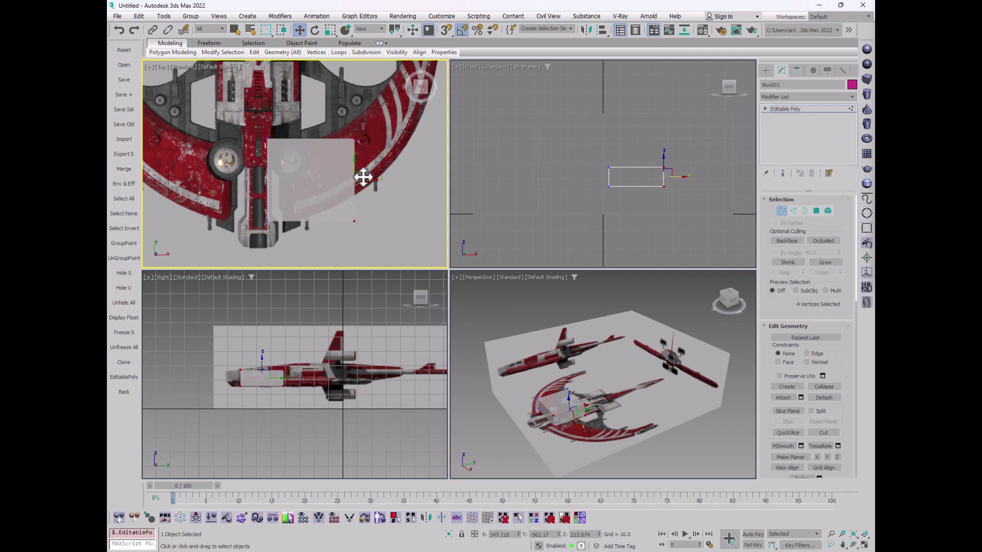
left_click_drag(363, 177, 410, 114)
left_click_drag(415, 188, 399, 146)
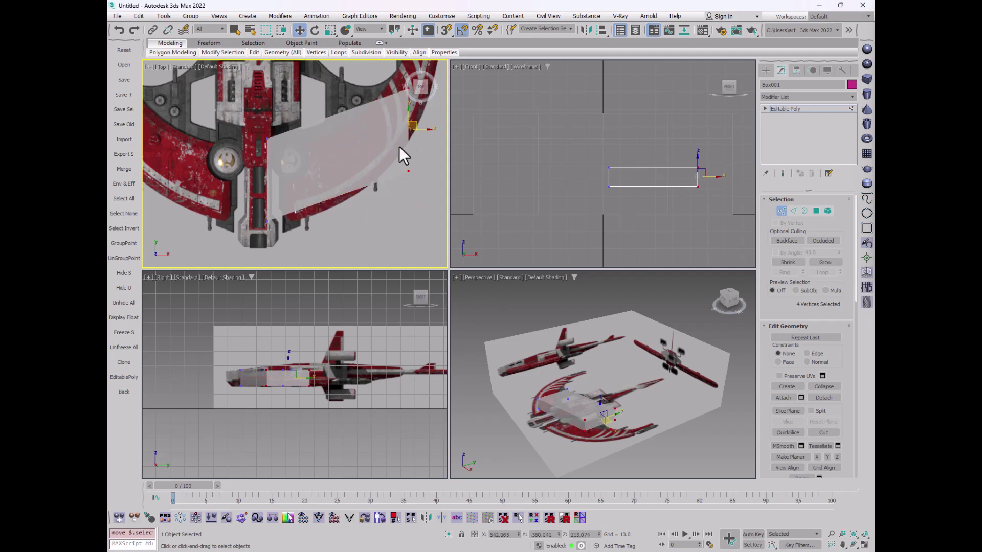
middle_click_drag(399, 146, 356, 161)
Select the four middle edges, convert them to vertices, and nudge them down.
left_click(793, 211)
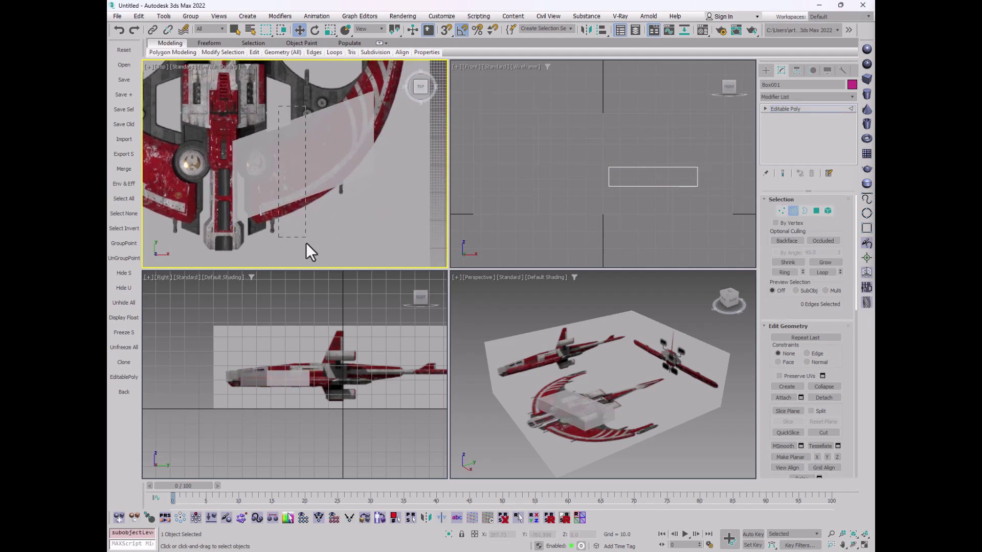
left_click_drag(306, 242, 306, 246)
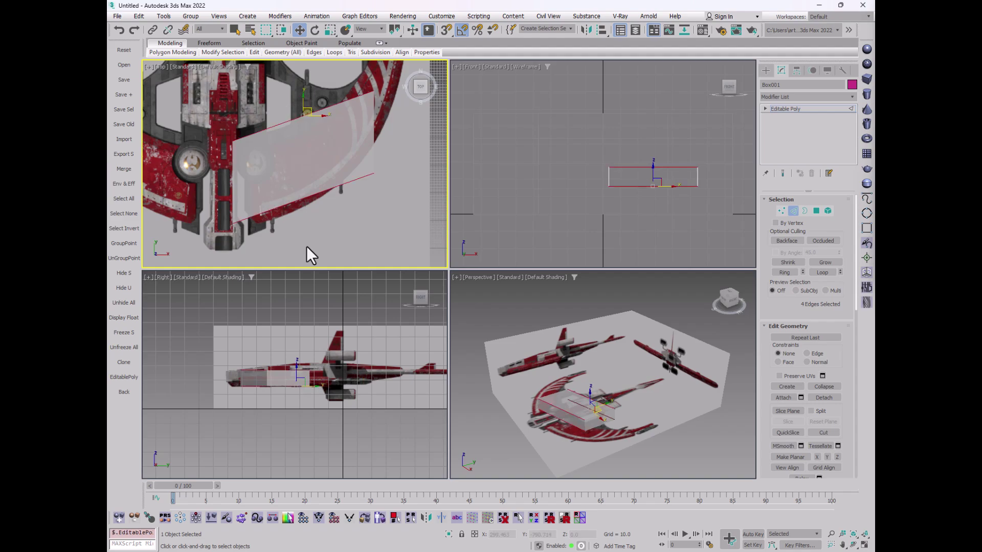
left_click(781, 211, "ctrl")
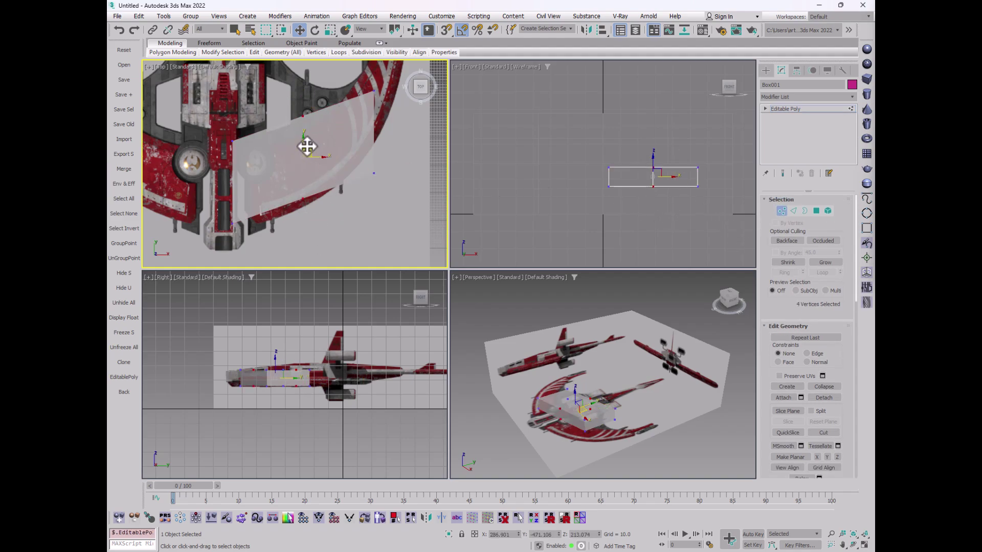
left_click_drag(307, 147, 308, 156)
Move two vertex pairs along the wing outline in the Top view.
middle_click_drag(371, 171, 352, 198)
left_click_drag(365, 204, 366, 164)
mouse_move(335, 100)
left_mouse_down()
mouse_move(376, 137)
mouse_move(345, 102)
left_mouse_up()
middle_click_drag(298, 190, 333, 166)
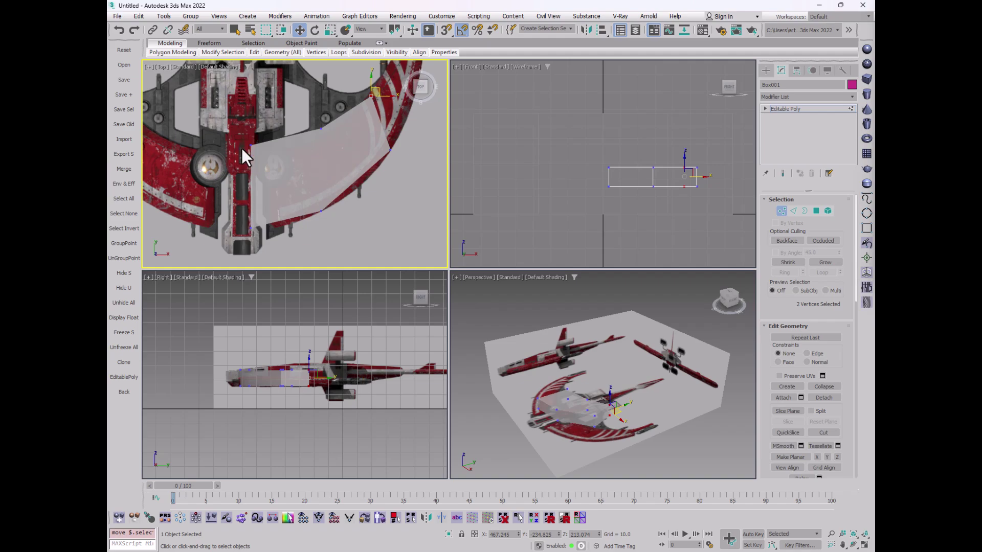
middle_click_drag(241, 148, 258, 171)
scroll(303, 118, "down", 3)
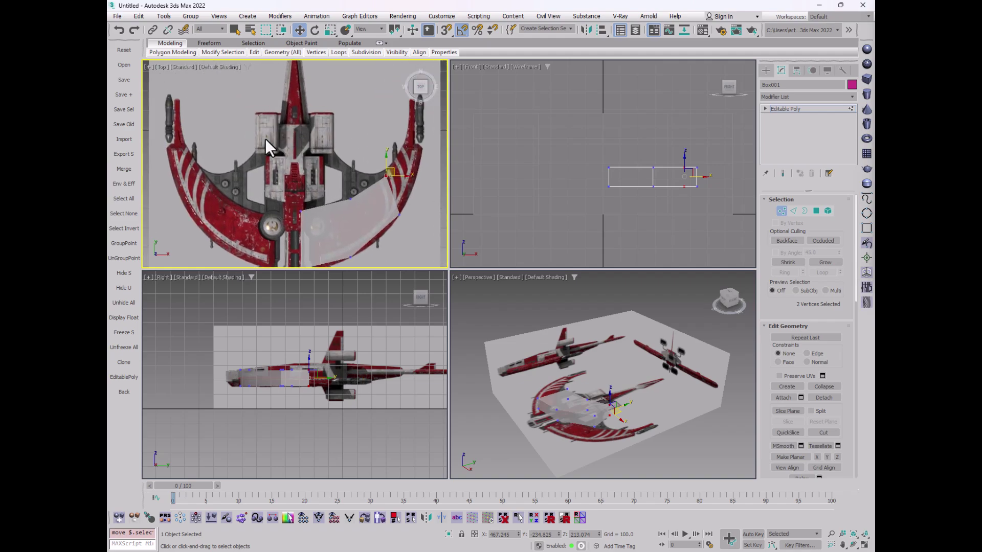
middle_click_drag(342, 133, 320, 128)
scroll(333, 129, "down", 2)
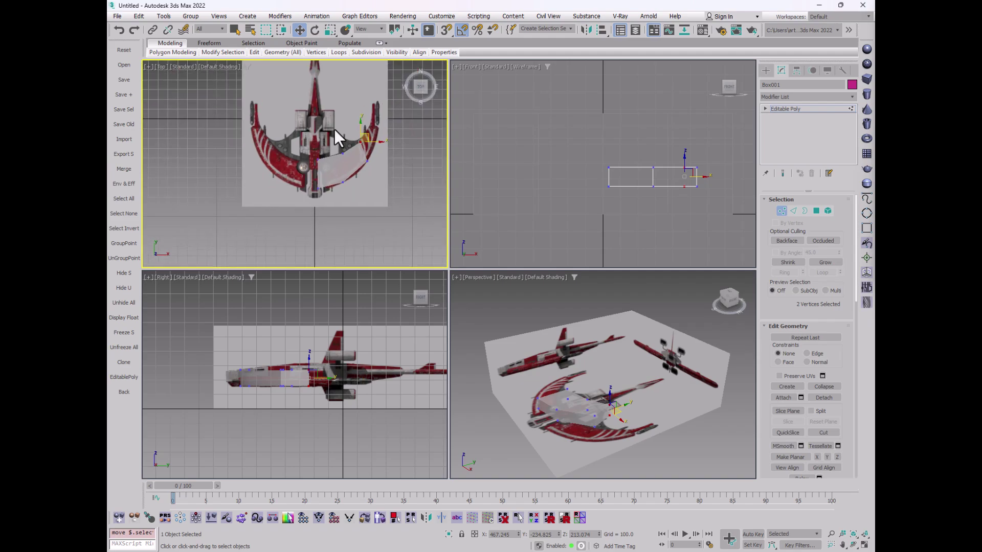
scroll(329, 165, "up", 5)
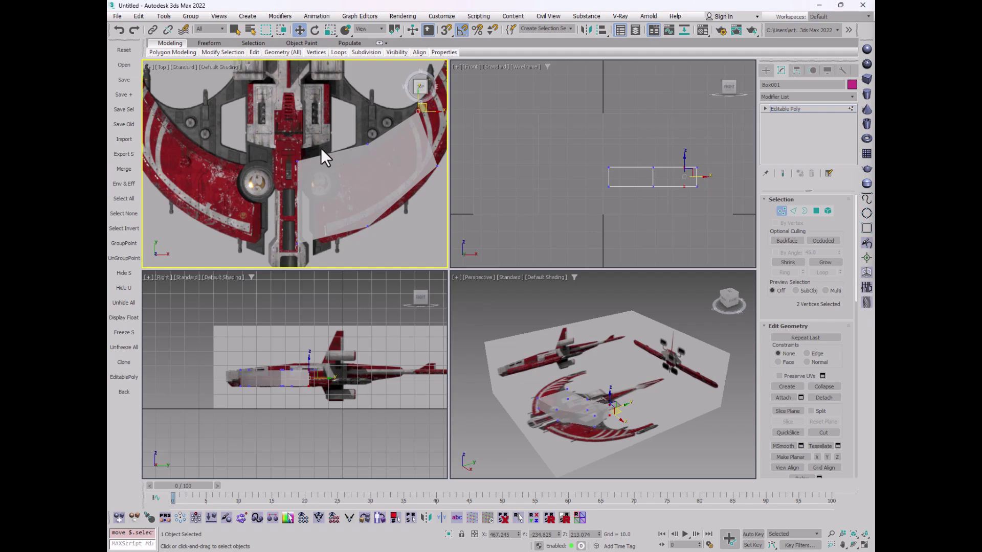
Make the shaded Front view active and select the bottom row of wing vertices.
middle_click_drag(325, 149, 285, 176)
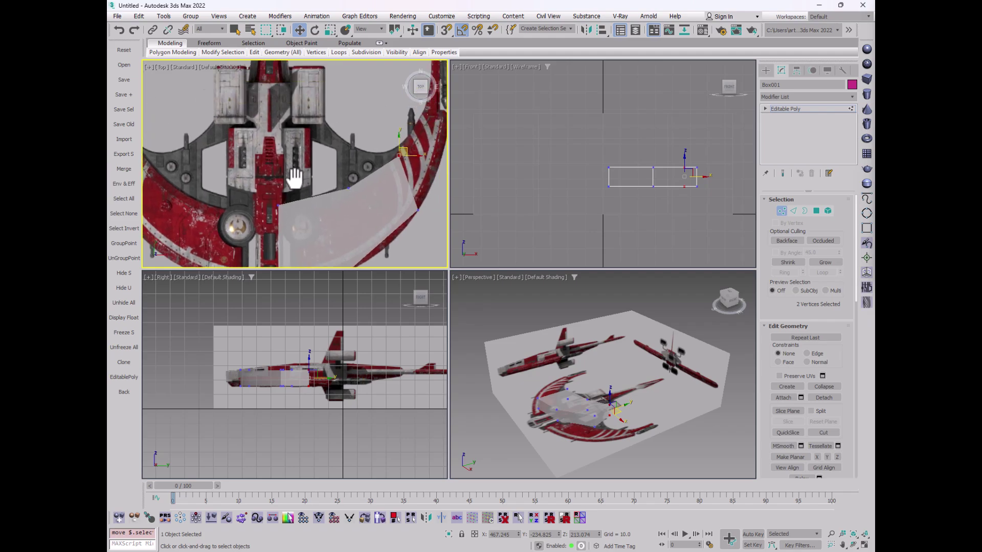
scroll(305, 187, "down", 3)
scroll(301, 179, "down", 2)
scroll(301, 179, "up", 2)
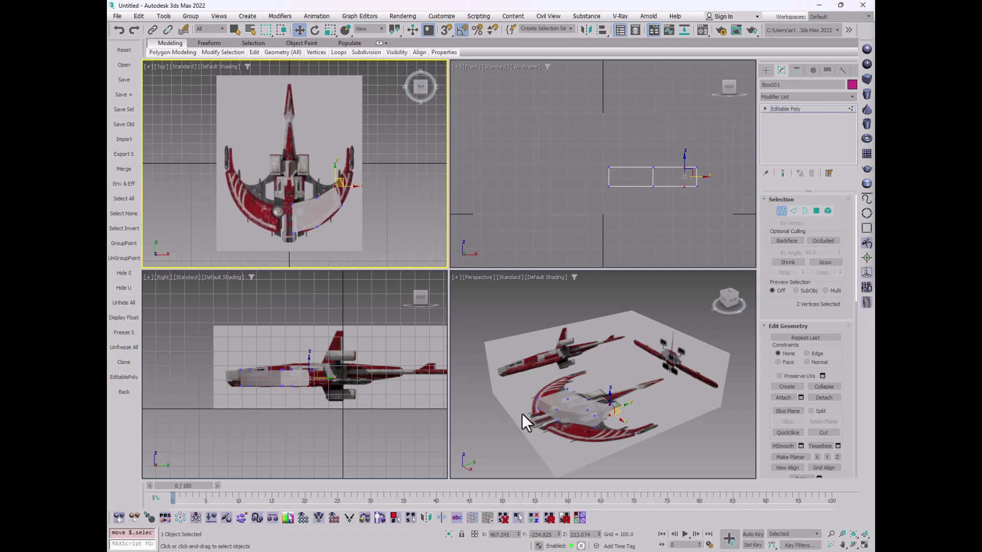
middle_click_drag(634, 352, 623, 337)
middle_click(640, 206)
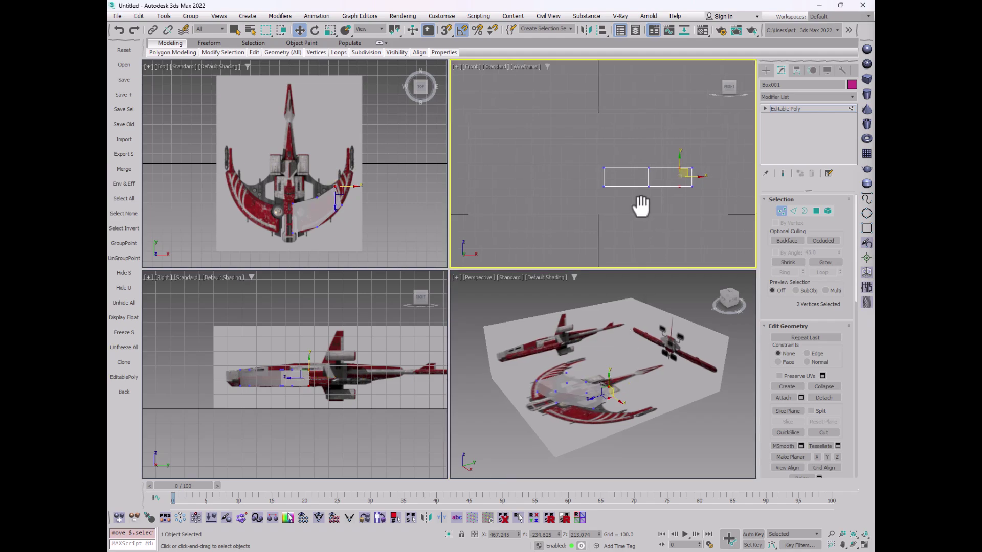
key("F3")
left_click_drag(640, 207, 666, 158)
scroll(627, 176, "up", 3)
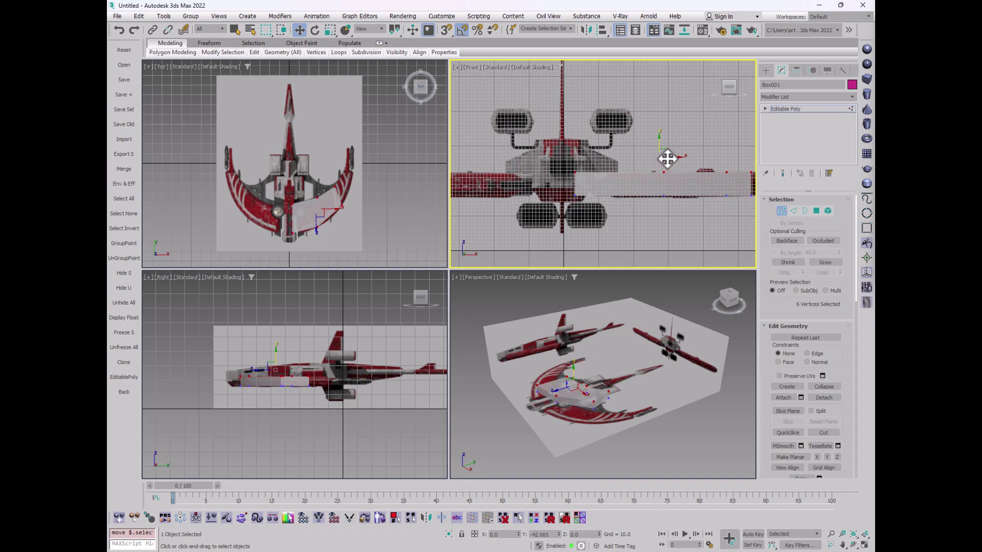
scroll(643, 167, "down", 3)
middle_click_drag(648, 176, 636, 178)
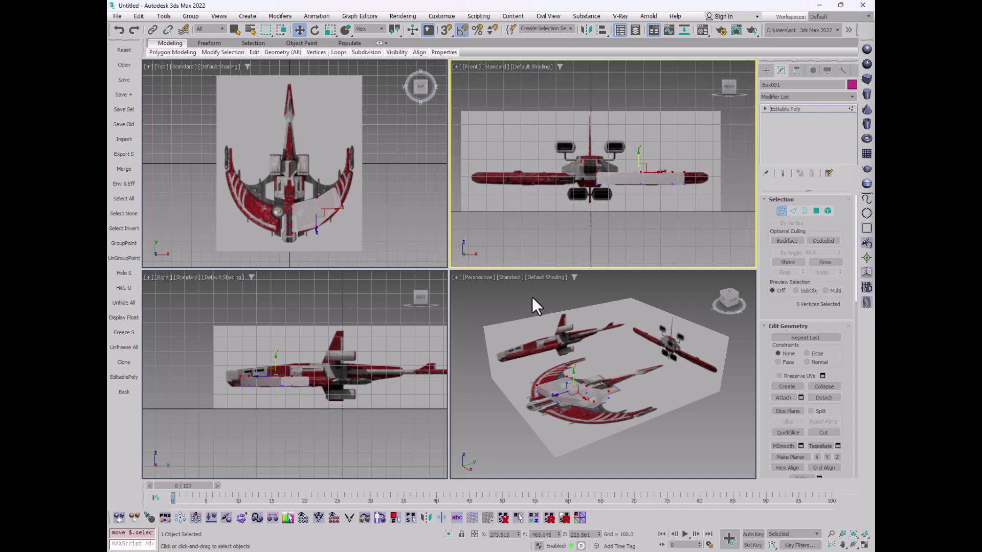